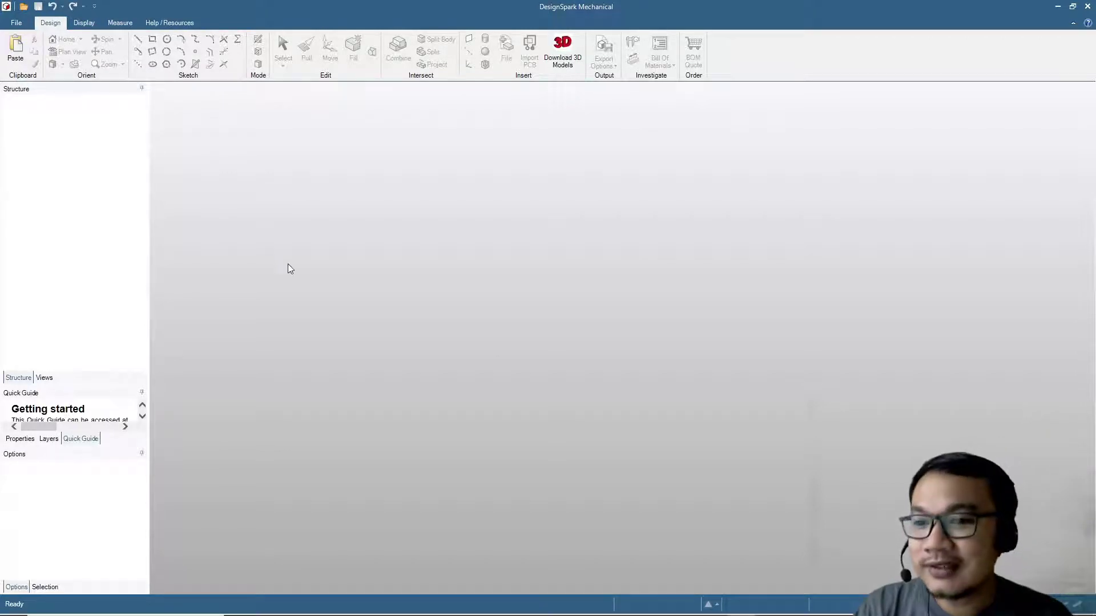
# Create a new blank design, Design2, from the File > New menu
pyautogui.click(15, 22)
pyautogui.moveTo(23, 46)
pyautogui.click(105, 57)
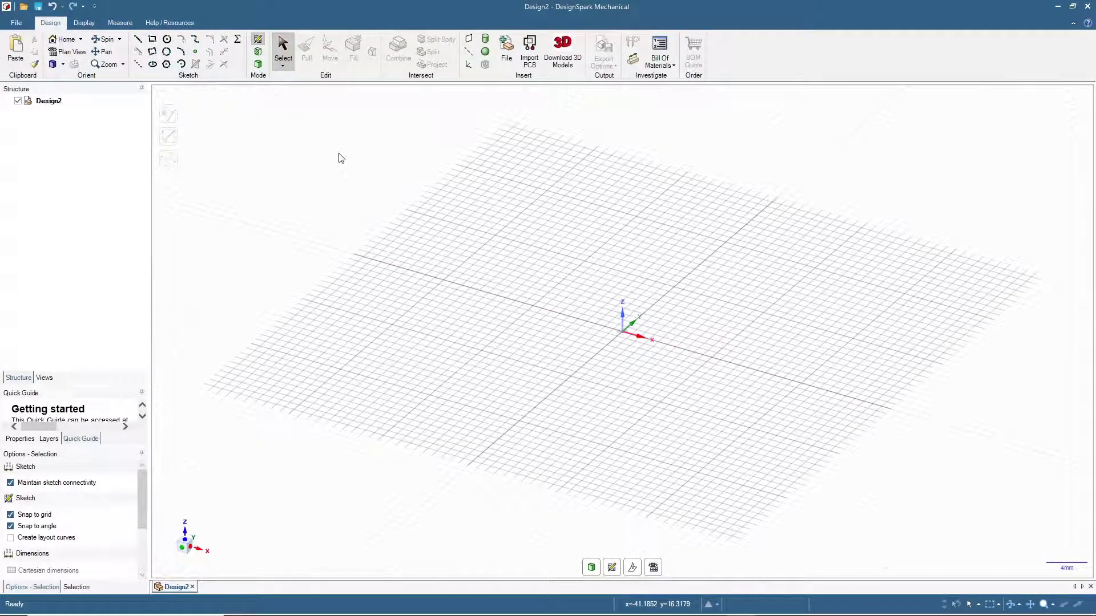
# Sketch a Ø20 mm circle at the origin and pull it up 50 mm into a cylinder
pyautogui.click(167, 39)
pyautogui.click(622, 331)
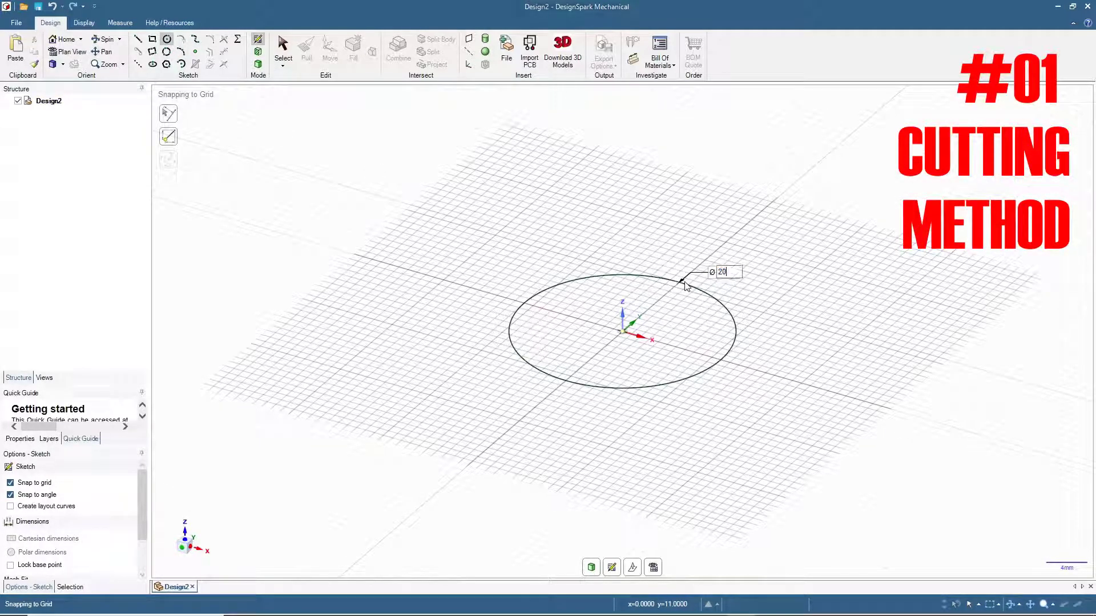
pyautogui.click(677, 289)
pyautogui.click(305, 54)
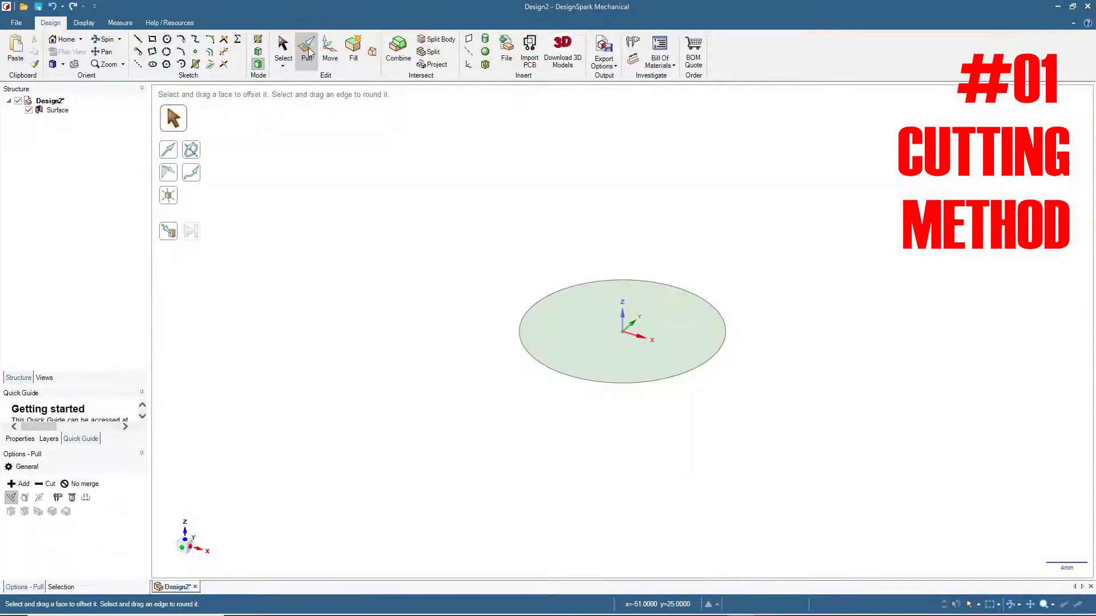
pyautogui.click(568, 327)
pyautogui.moveTo(575, 326); pyautogui.dragTo(582, 255)
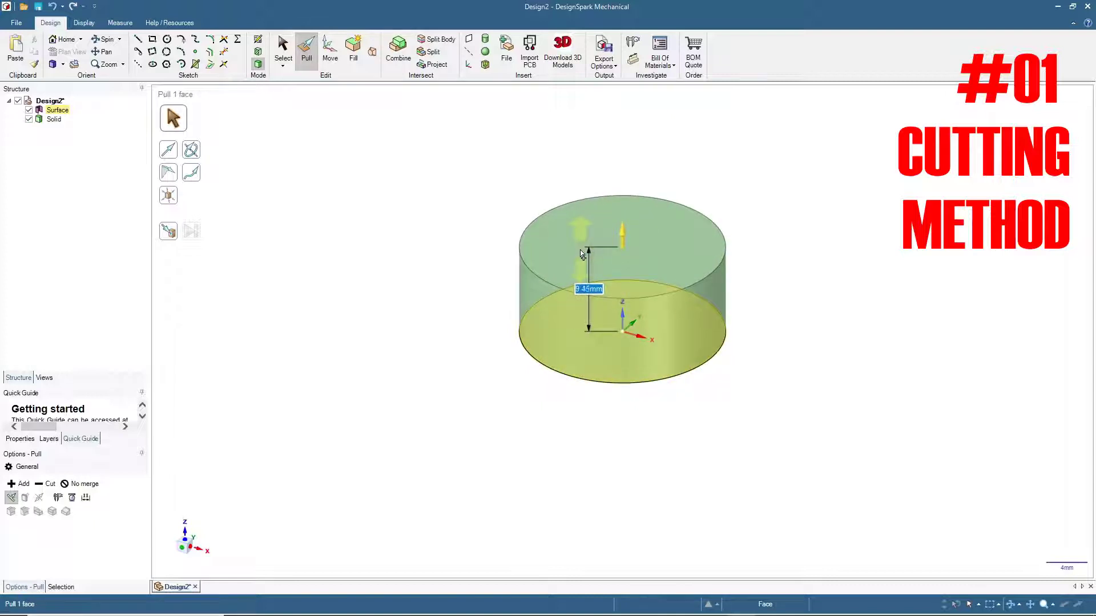
pyautogui.write('50')
pyautogui.press('Return')
pyautogui.scroll(-3, 600, 199)
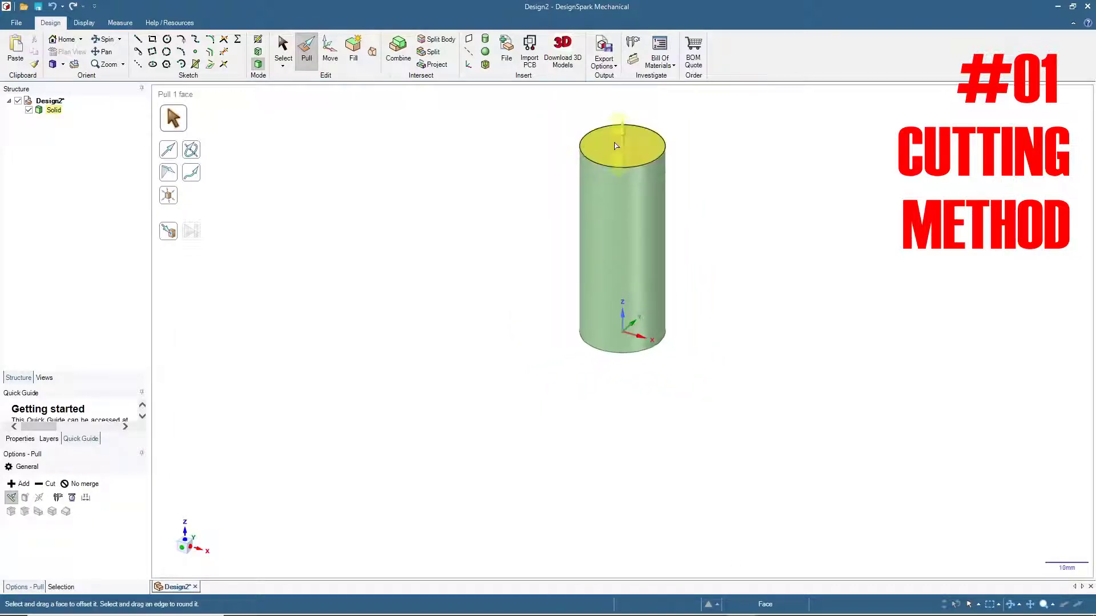
pyautogui.click(71, 42)
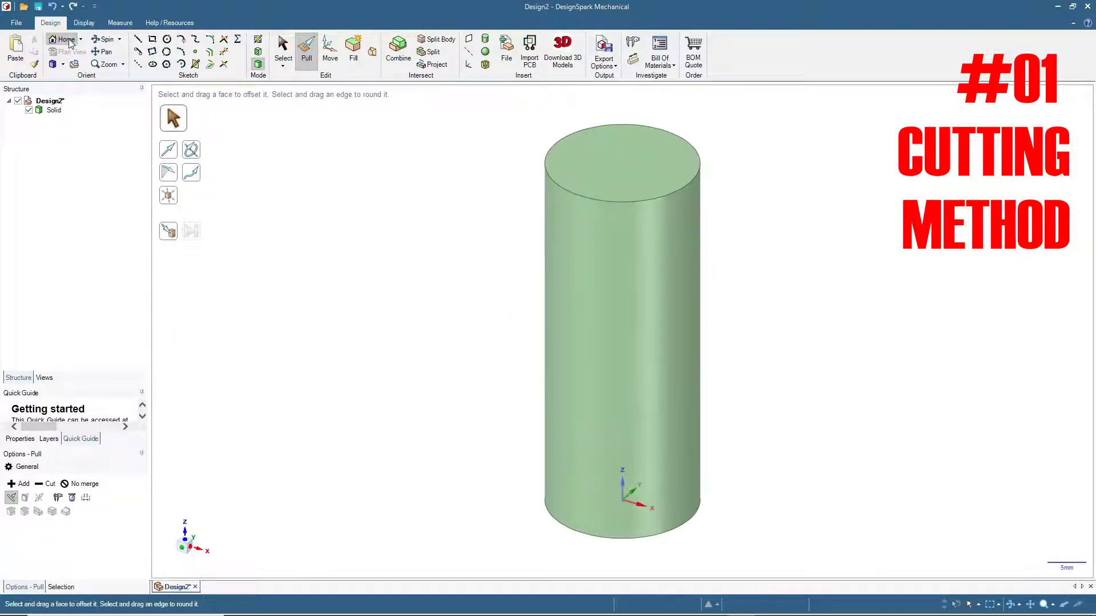
# Select the cylinder's axis and view it in Section Mode along X, zoomed on the bottom corner
pyautogui.click(283, 47)
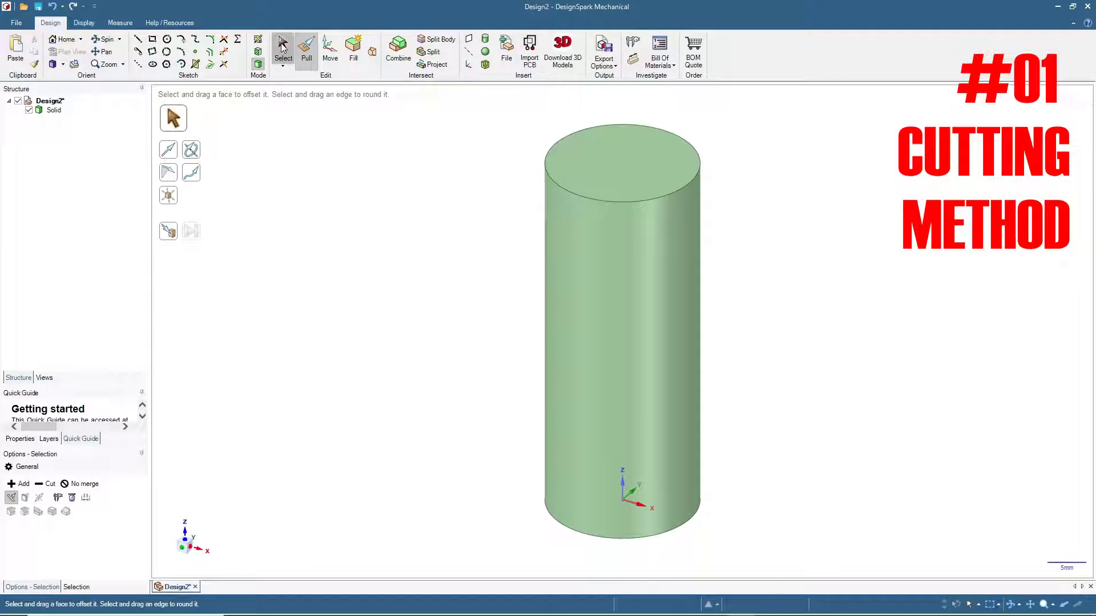
pyautogui.click(623, 121)
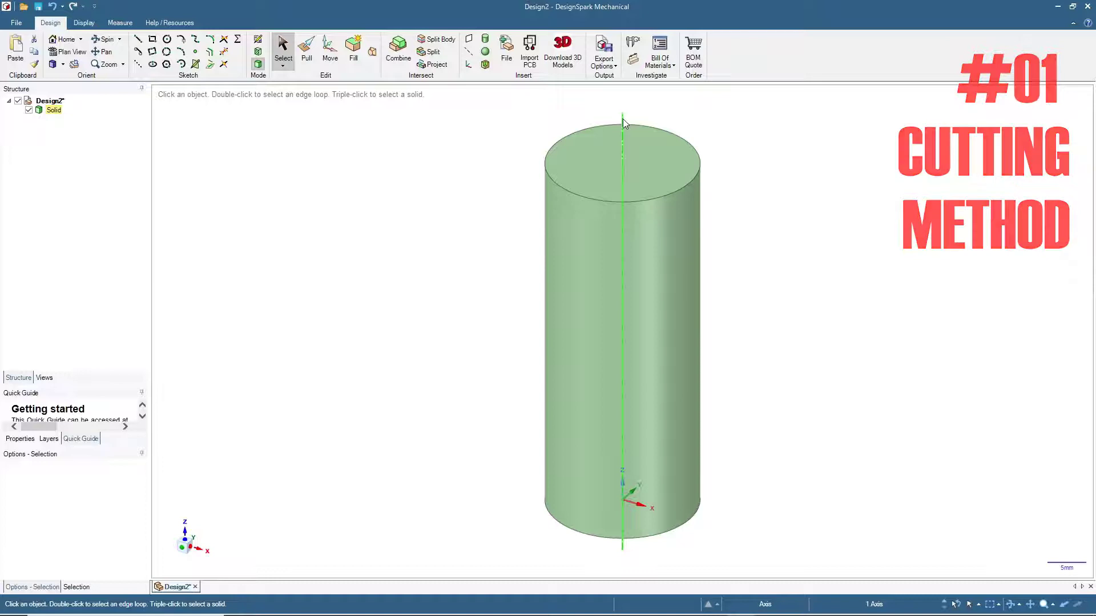
pyautogui.click(258, 53)
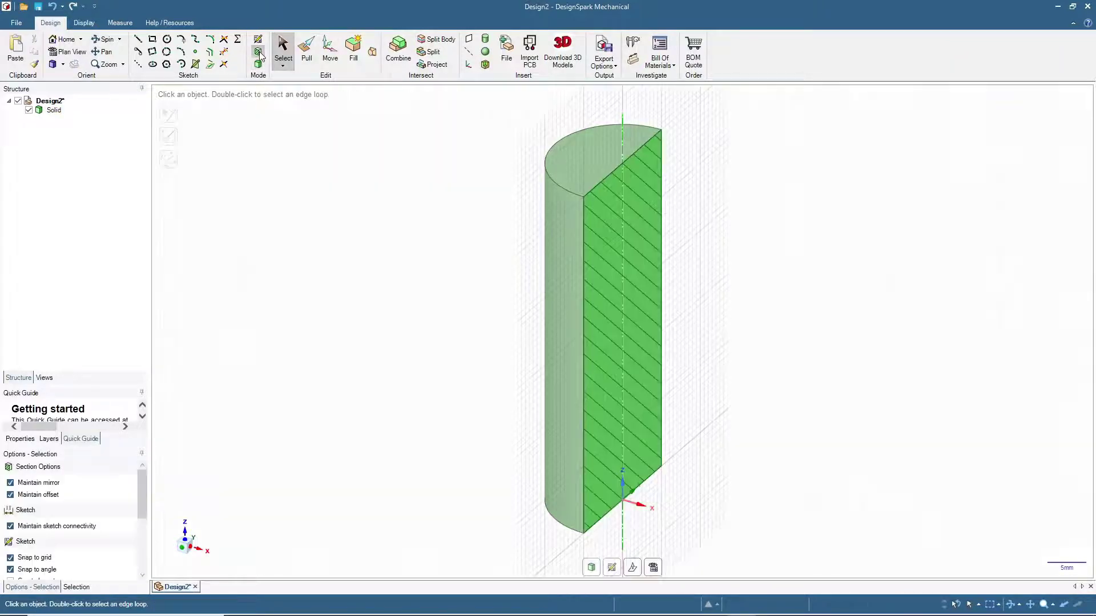
pyautogui.click(192, 551)
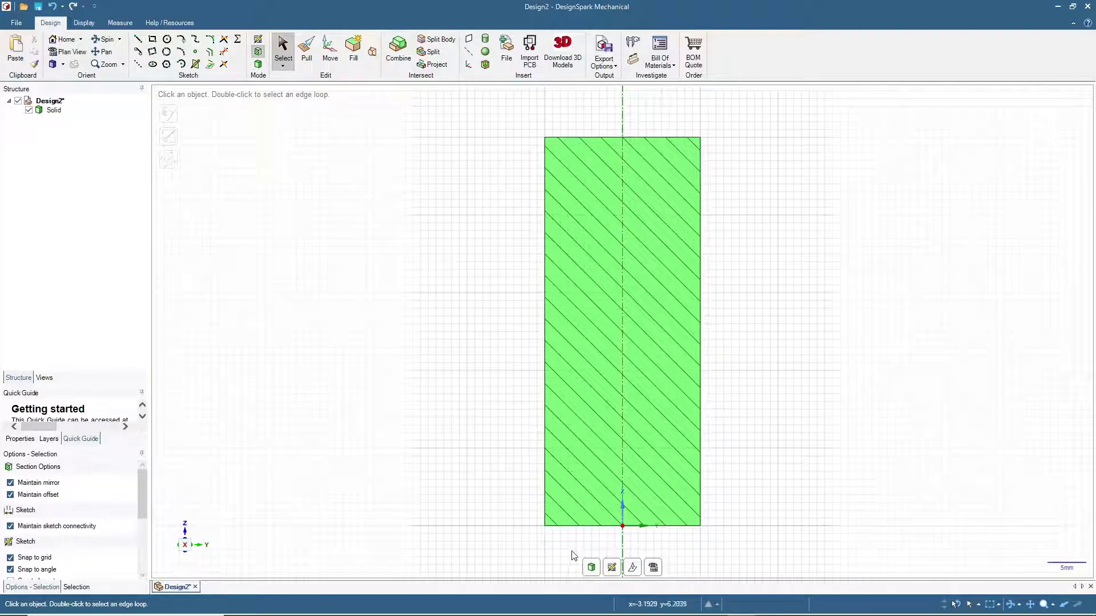
pyautogui.scroll(5, 571, 551)
pyautogui.scroll(3, 570, 551)
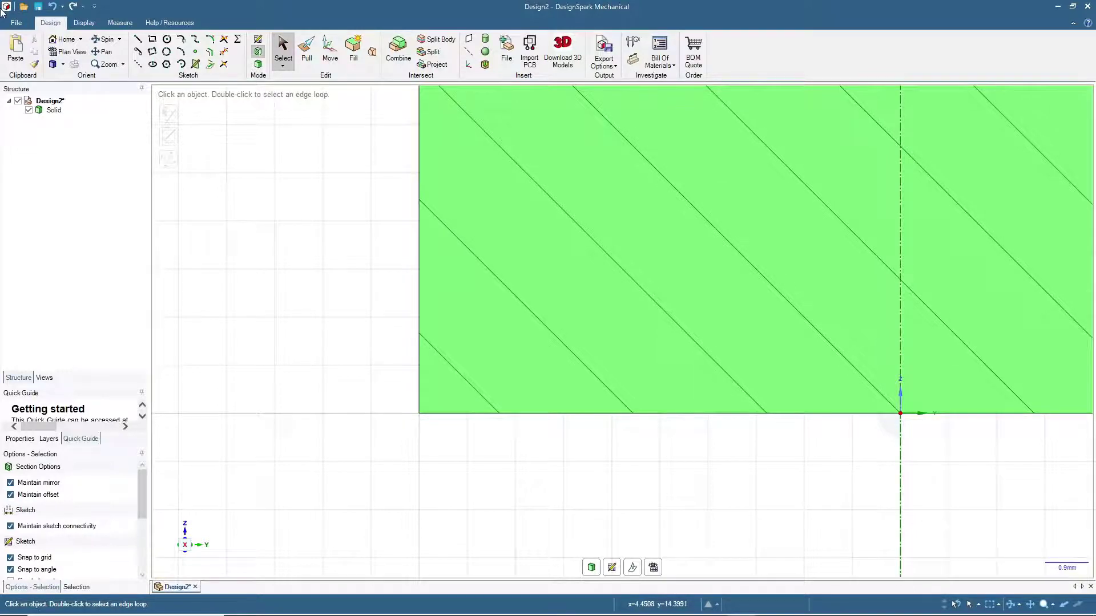
# Rename the Solid body in the Structure tree to CUT_METHOD
pyautogui.click(53, 109)
pyautogui.rightClick(53, 110)
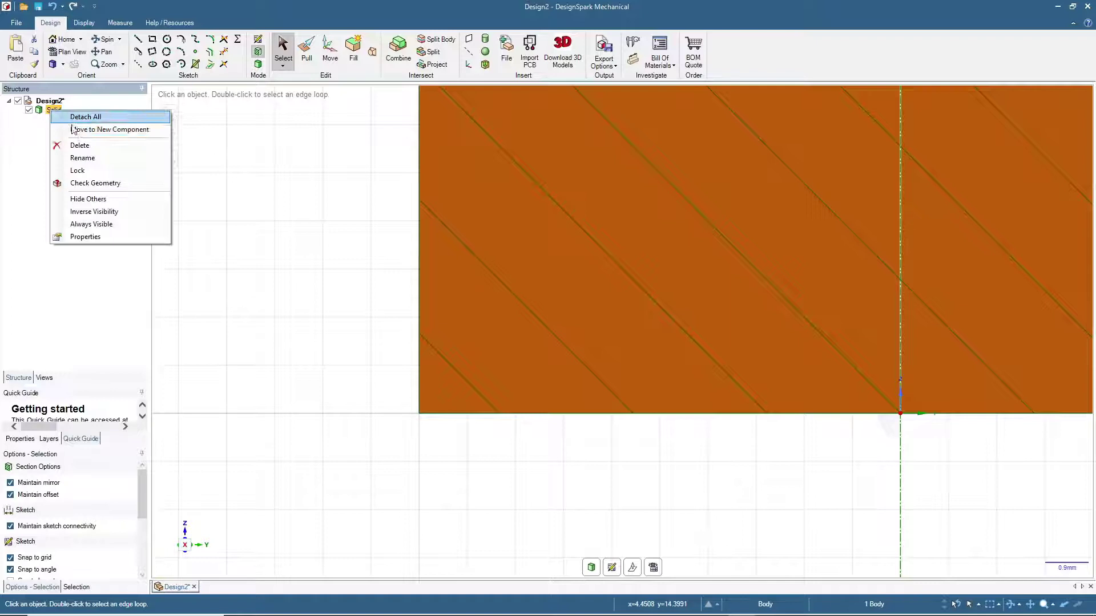
pyautogui.click(86, 158)
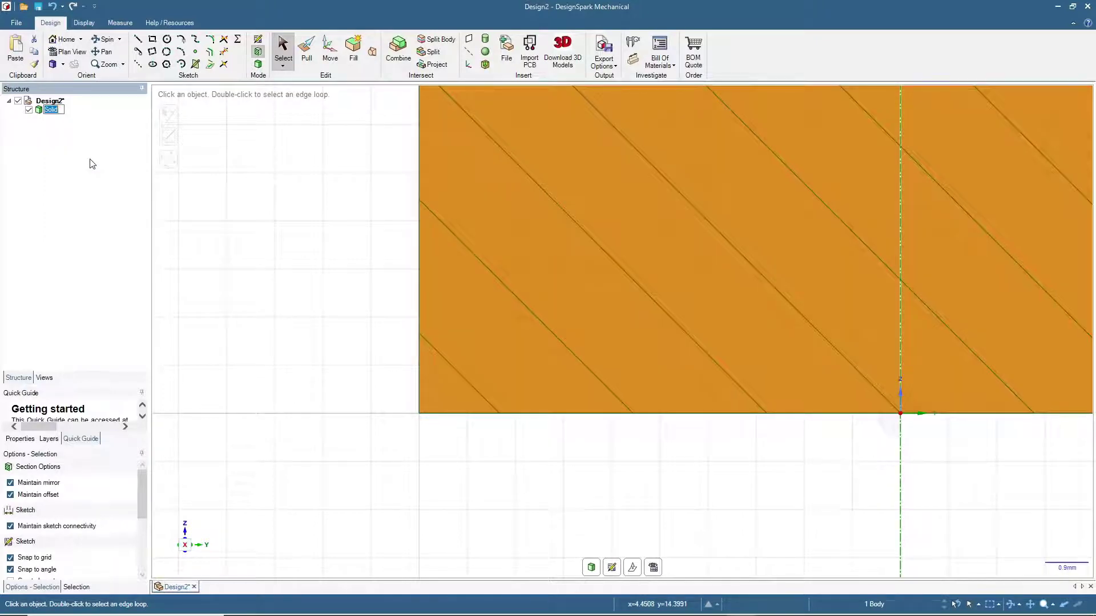
pyautogui.press('shift')
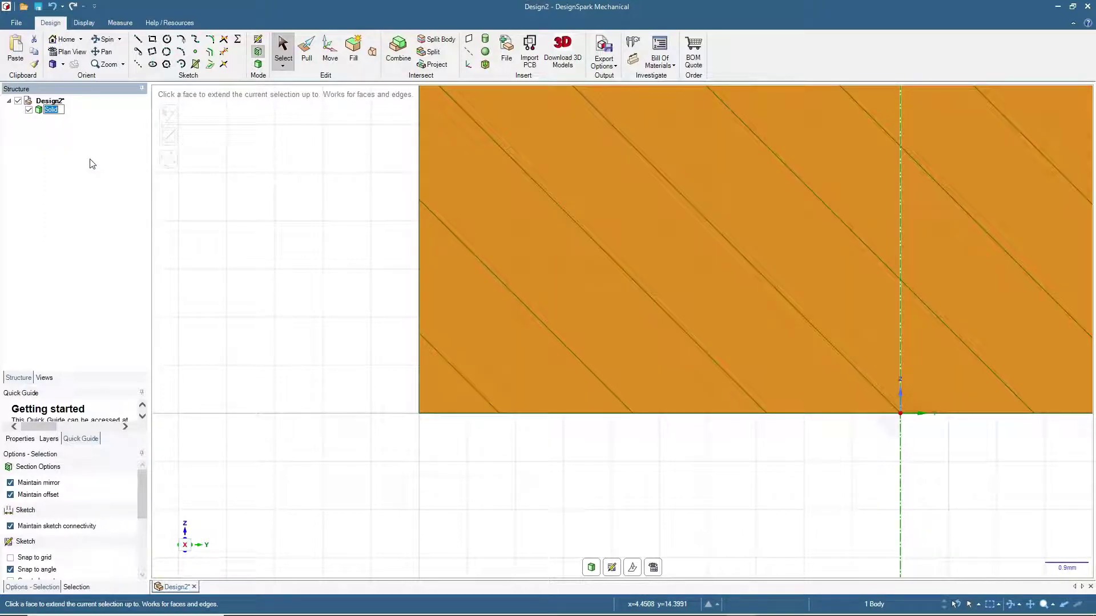
pyautogui.write('CUT_METHOD')
pyautogui.press('Return')
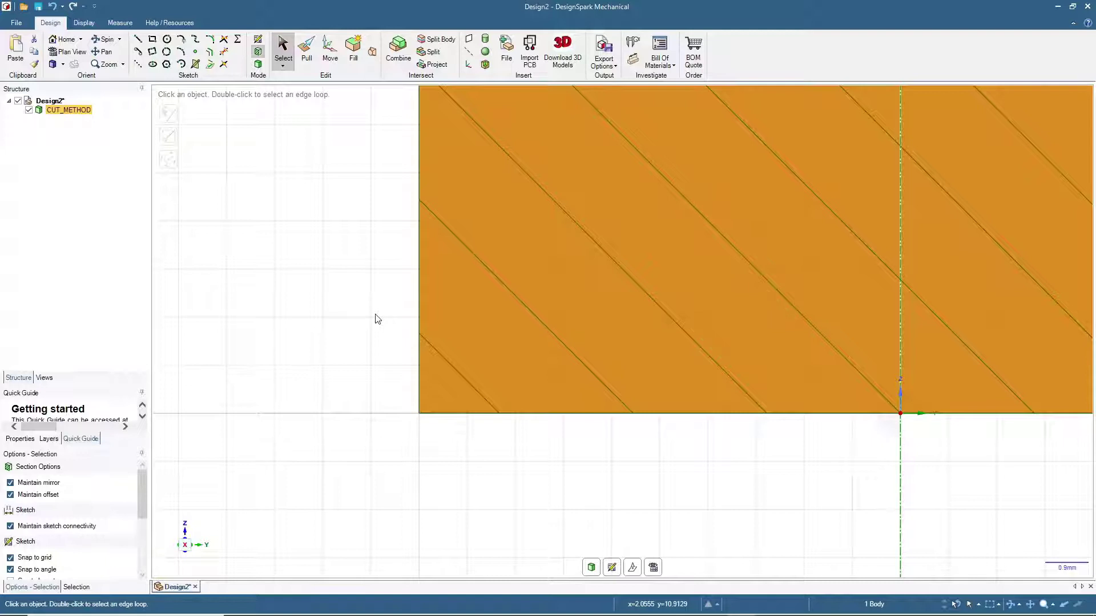
# Draw a 2 mm, 60° triangle with the Line tool from the section's bottom corner
pyautogui.click(140, 42)
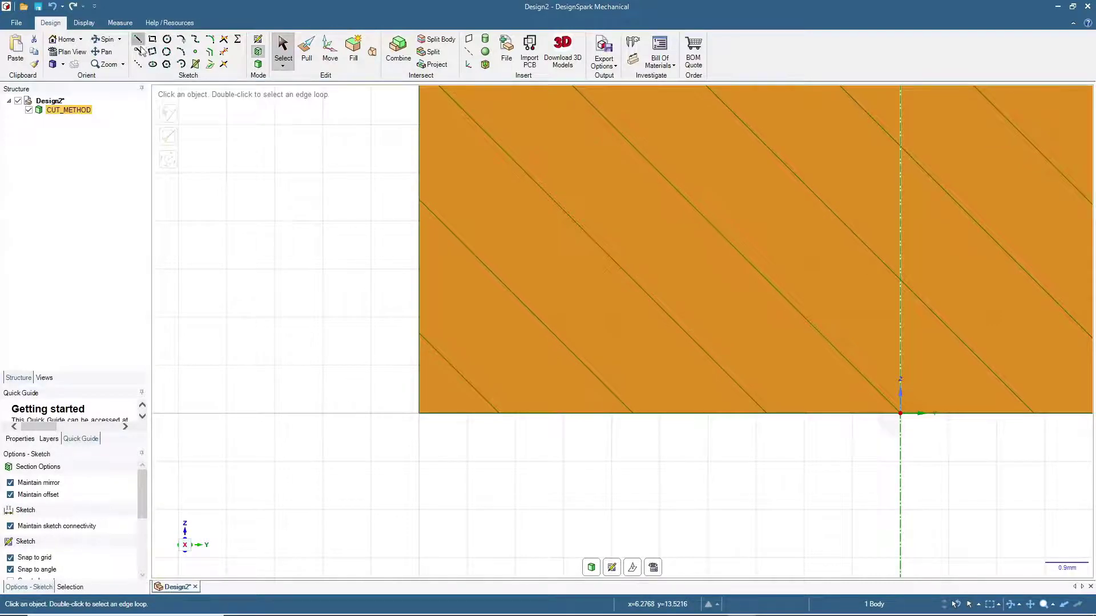
pyautogui.click(420, 416)
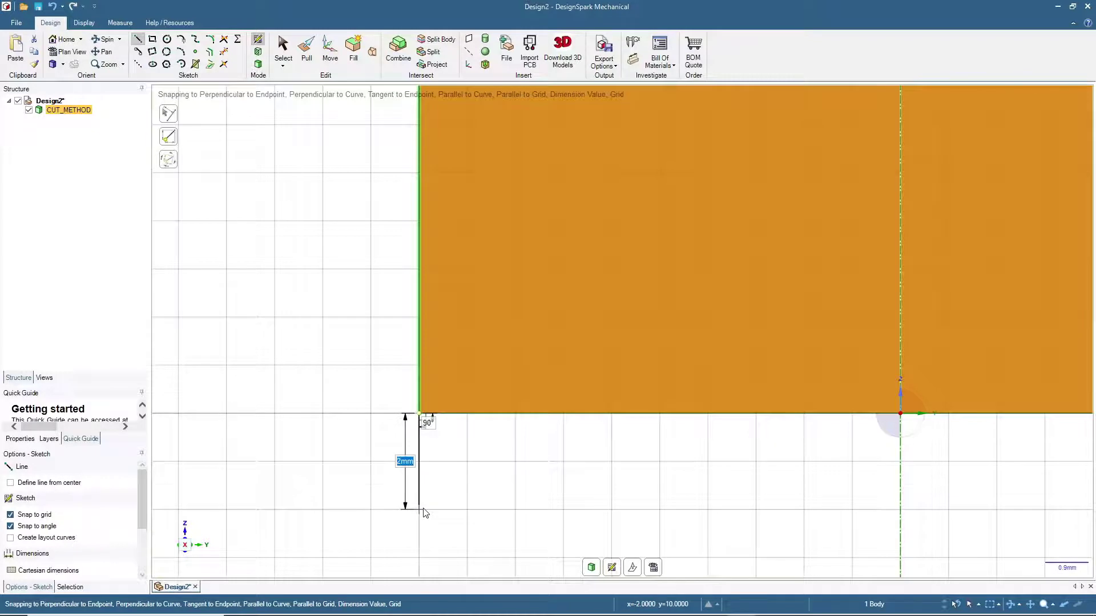
pyautogui.click(423, 511)
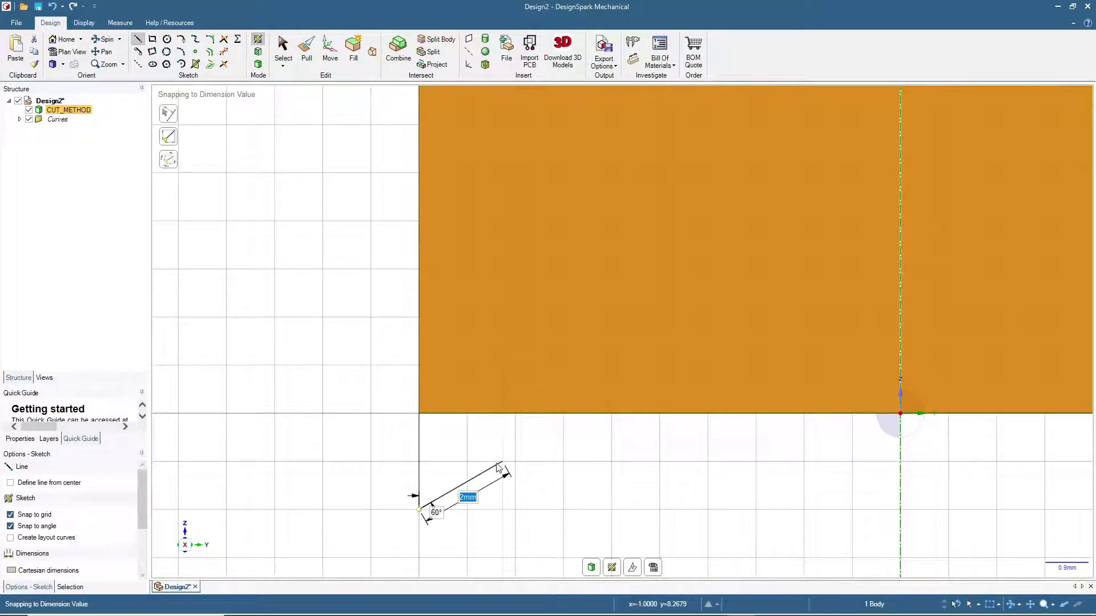
pyautogui.click(503, 463)
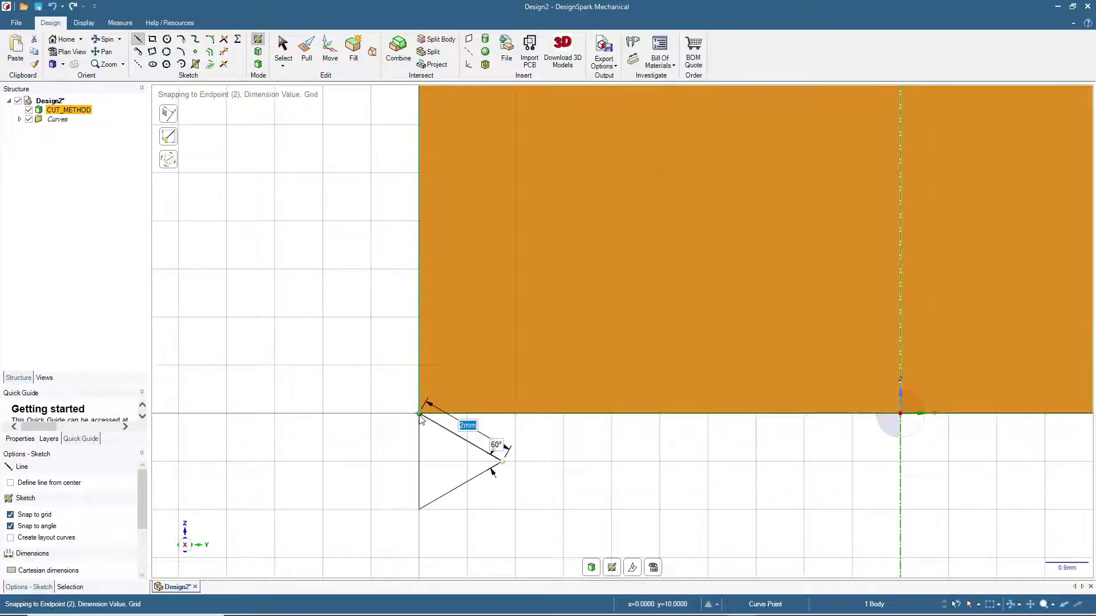
pyautogui.click(420, 417)
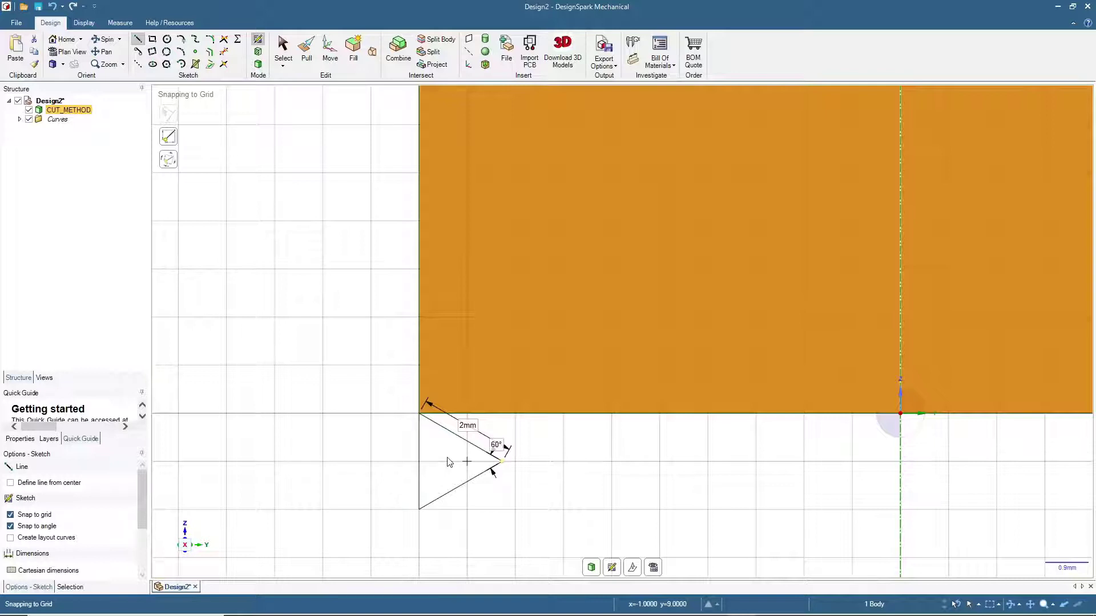
# Add a 1 mm × 2 mm rectangle on the triangle's left side
pyautogui.click(420, 414)
pyautogui.click(371, 414)
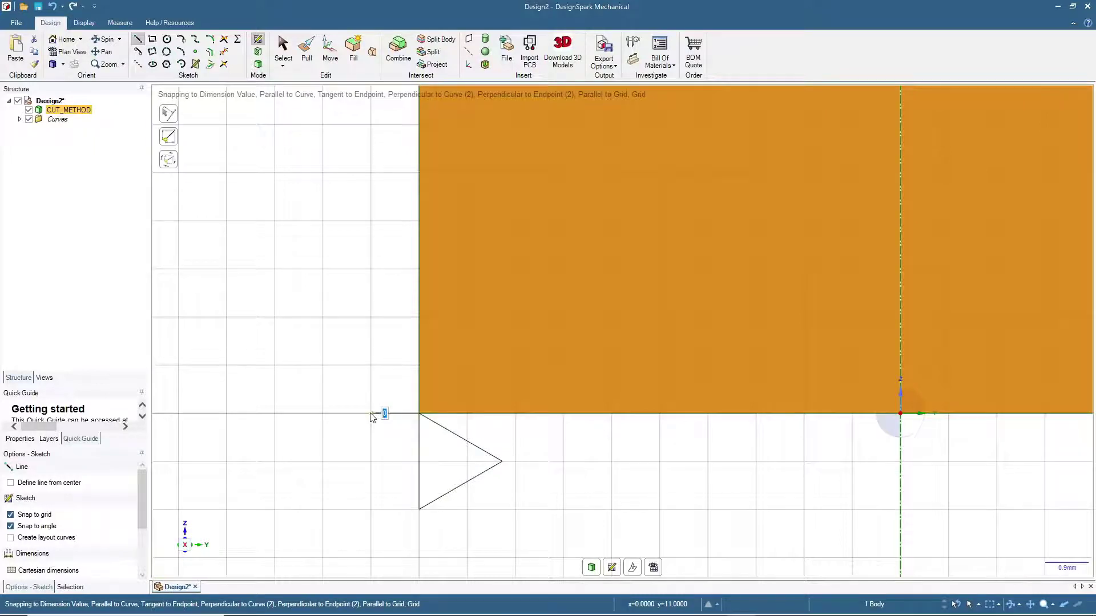
pyautogui.click(371, 509)
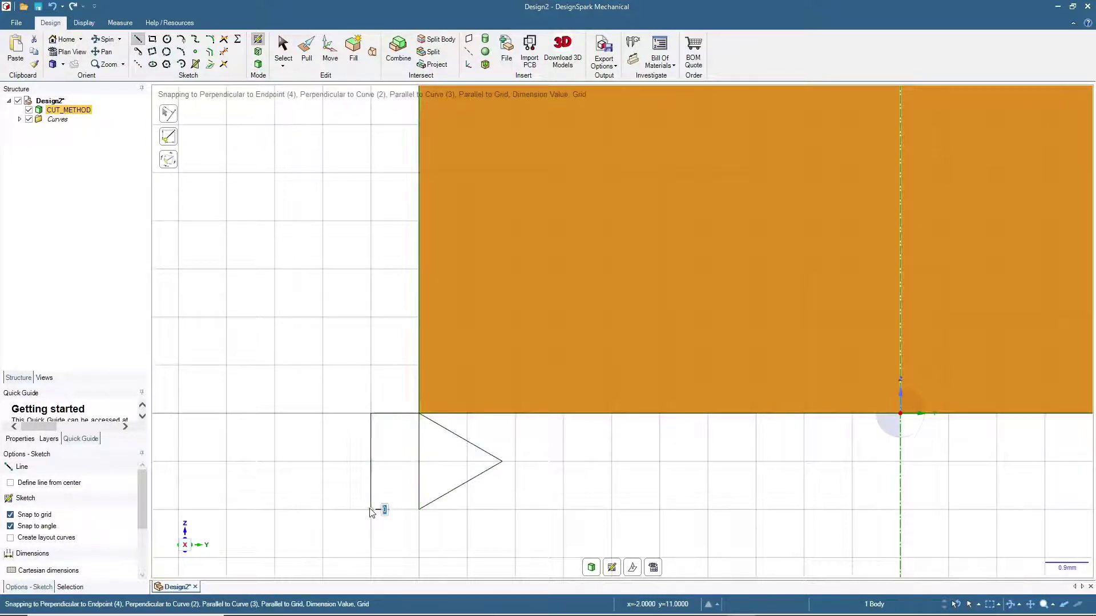
pyautogui.click(419, 509)
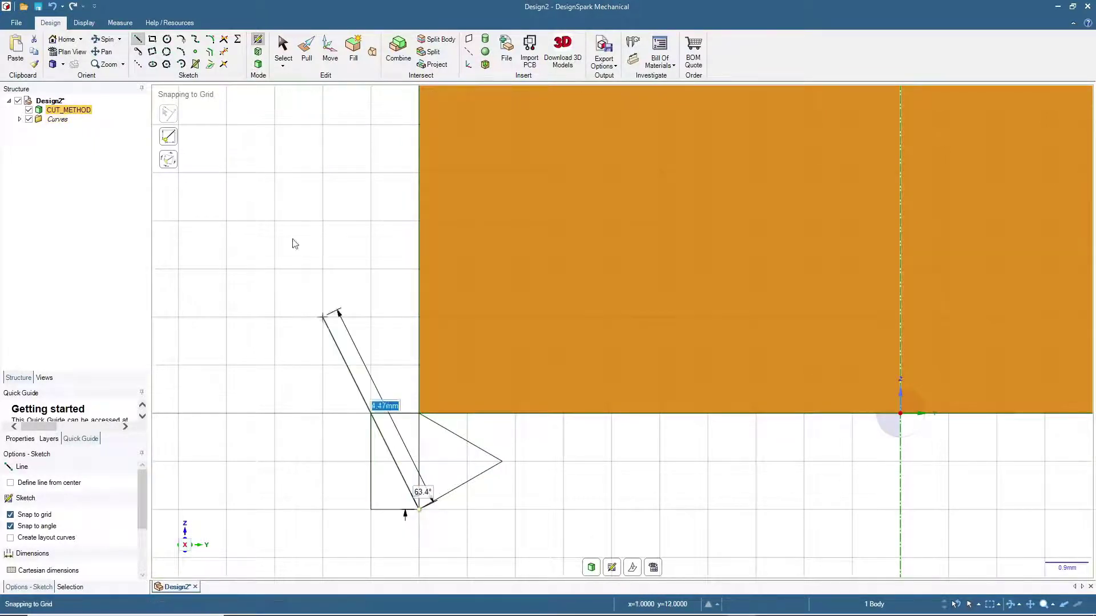
pyautogui.click(283, 48)
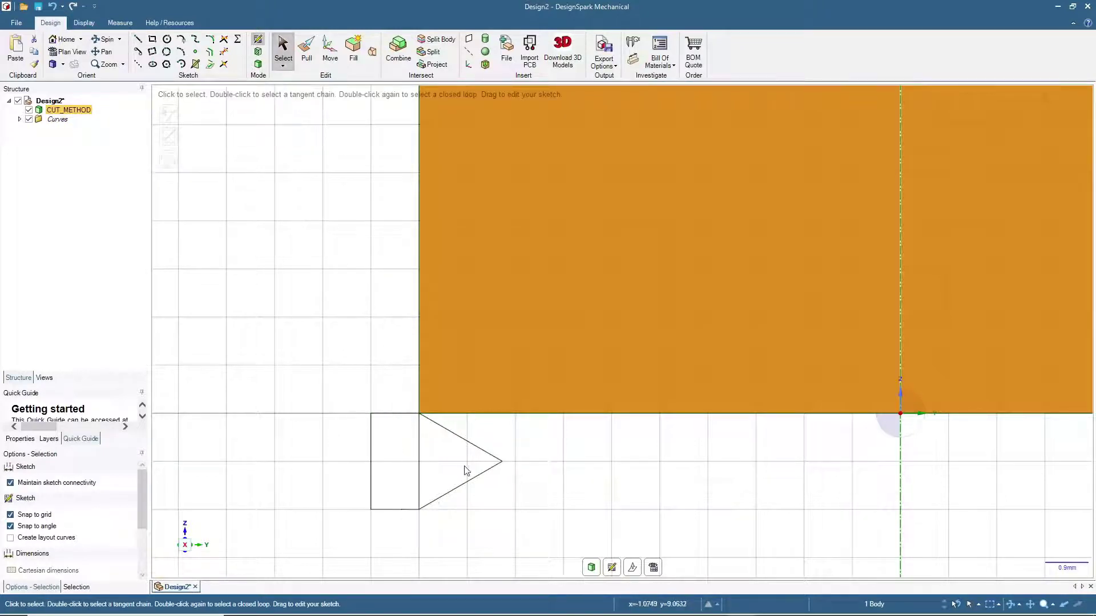
# Switch to 3D Mode so the triangle-and-rectangle sketch becomes a surface at the cylinder's base
pyautogui.click(419, 460)
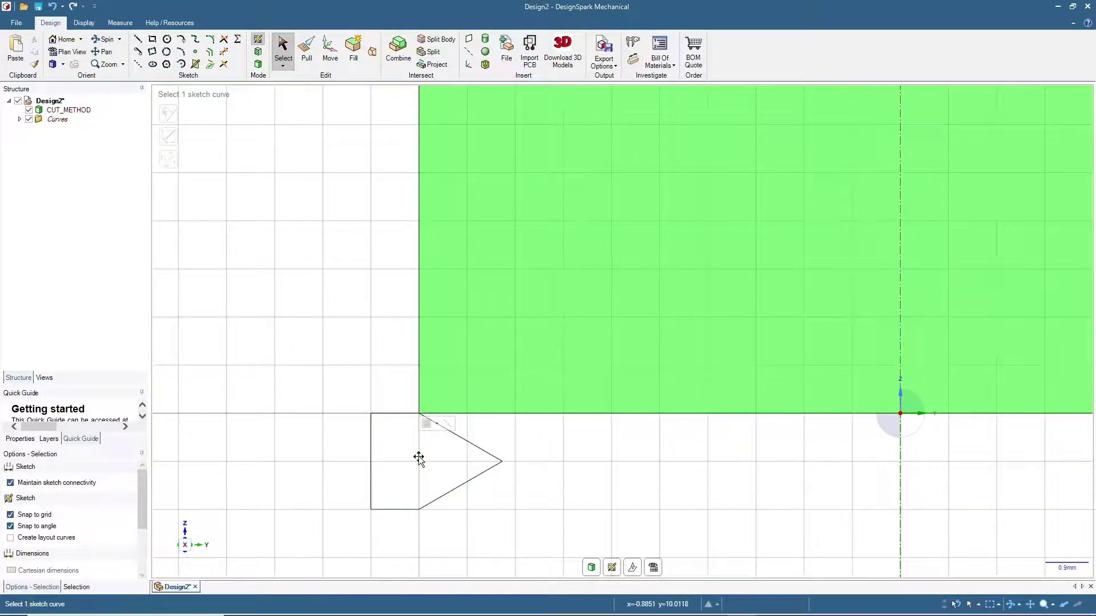
pyautogui.click(371, 398)
pyautogui.moveTo(343, 363); pyautogui.dragTo(376, 395, button='middle')
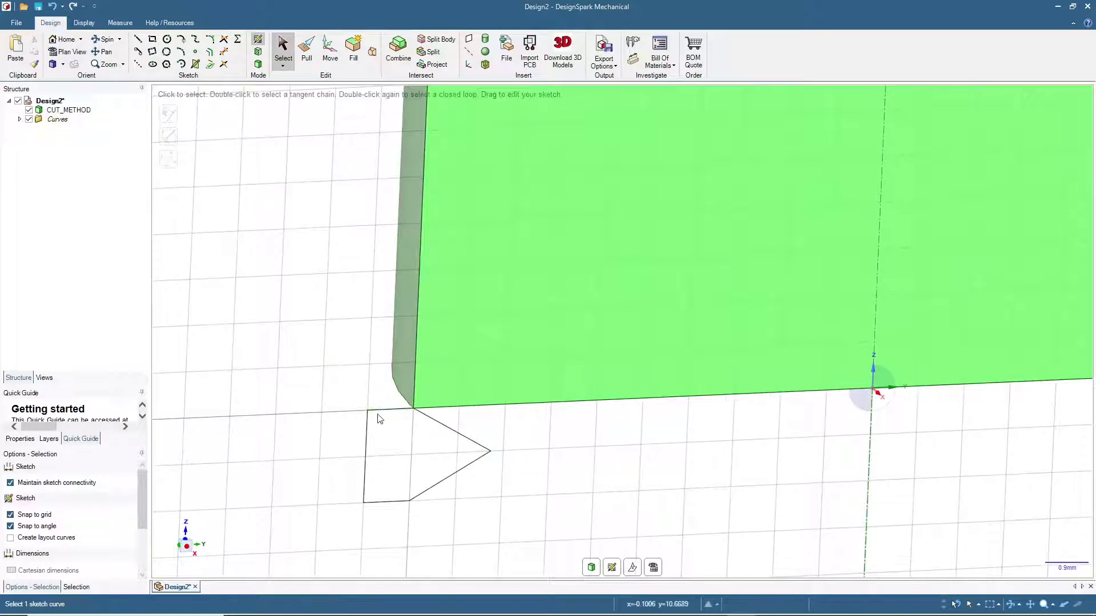
pyautogui.click(405, 411)
pyautogui.press('Escape')
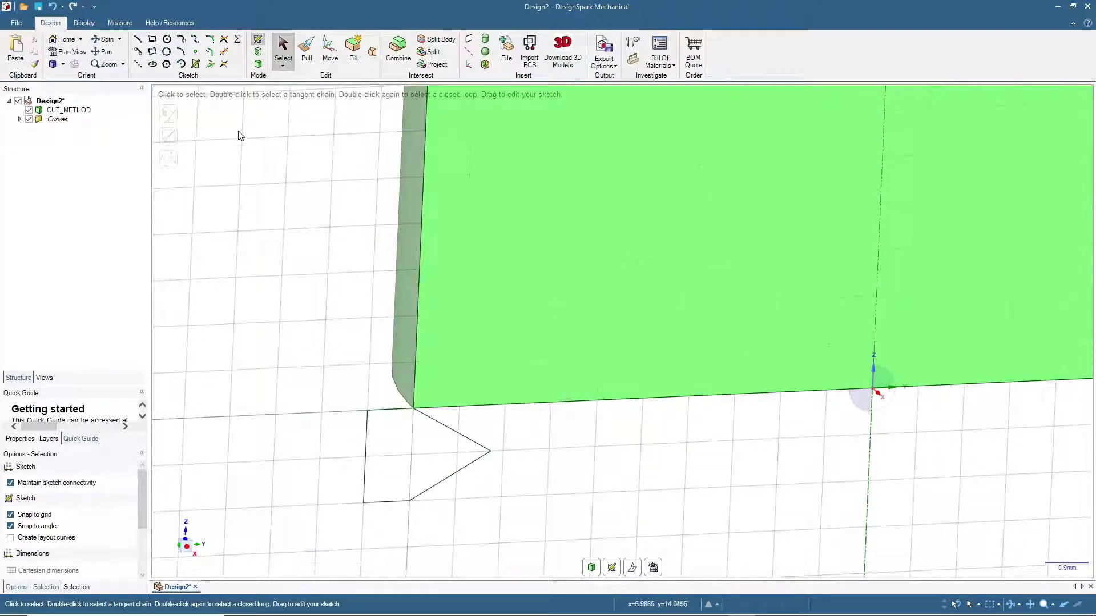
pyautogui.click(258, 65)
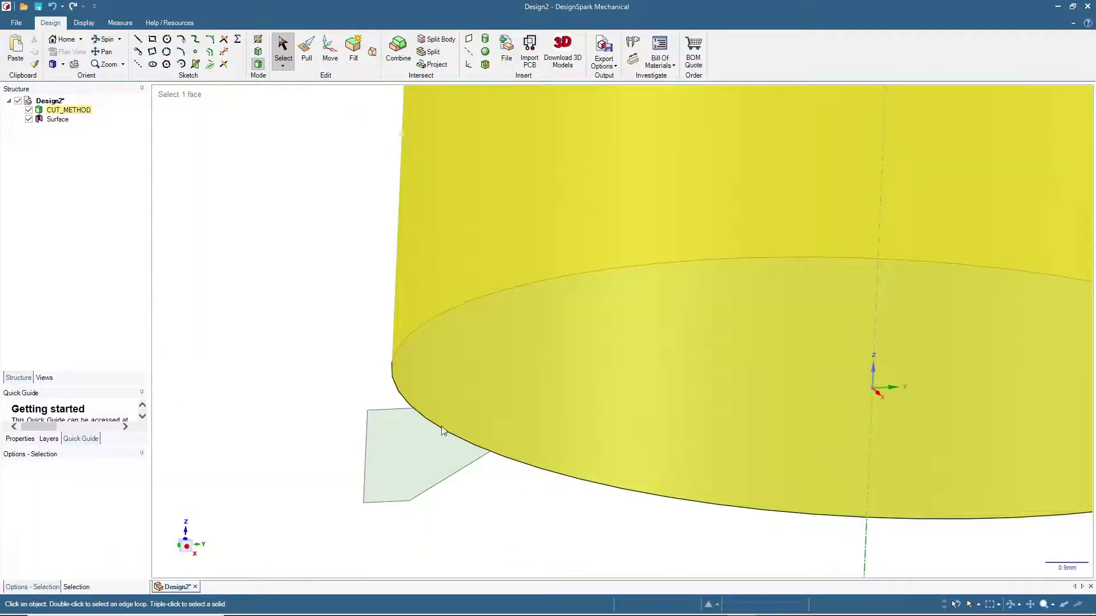
pyautogui.click(396, 455)
pyautogui.press('v')
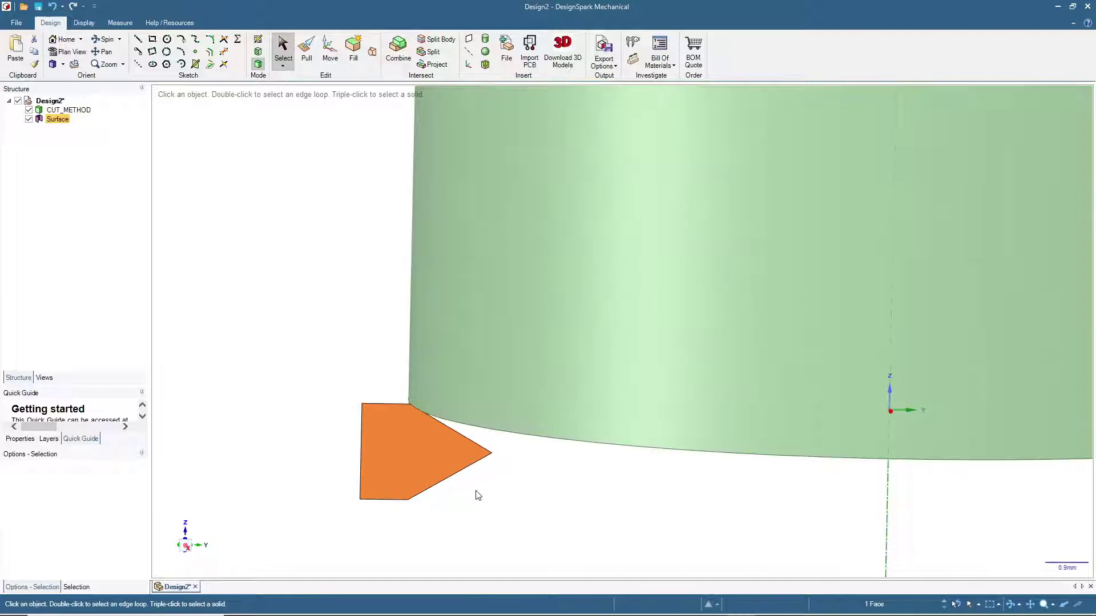
pyautogui.scroll(-5, 478, 502)
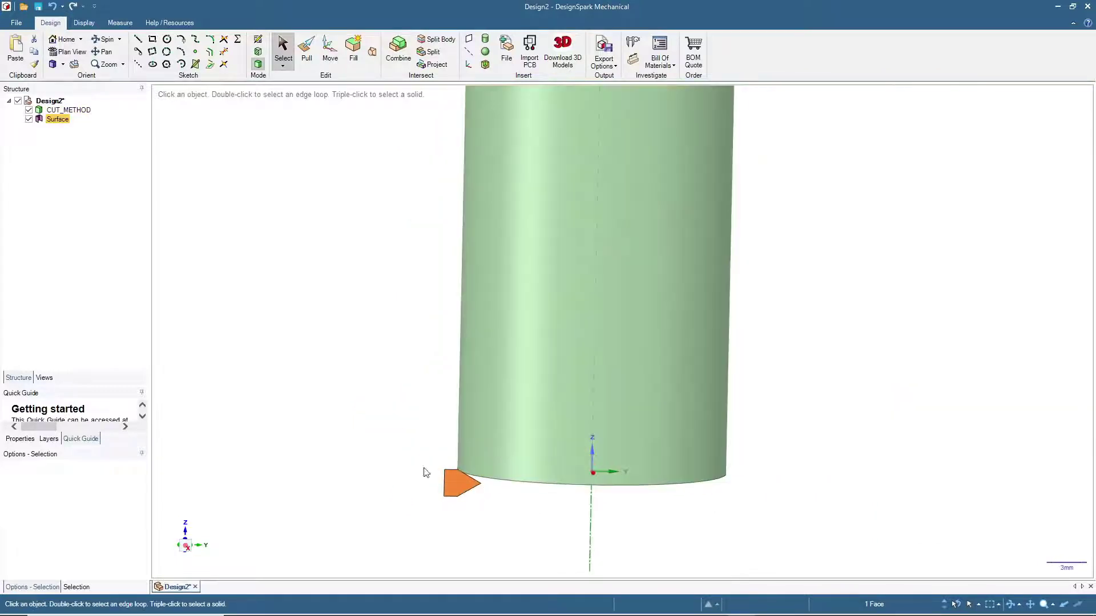
pyautogui.moveTo(386, 443); pyautogui.dragTo(371, 411, button='middle')
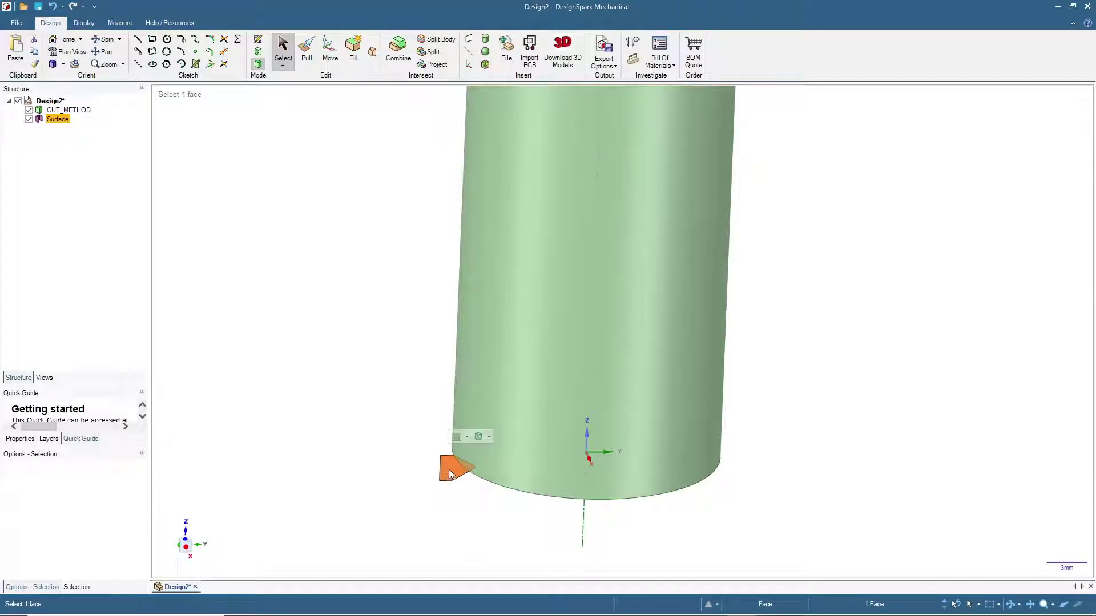
pyautogui.scroll(-5, 394, 451)
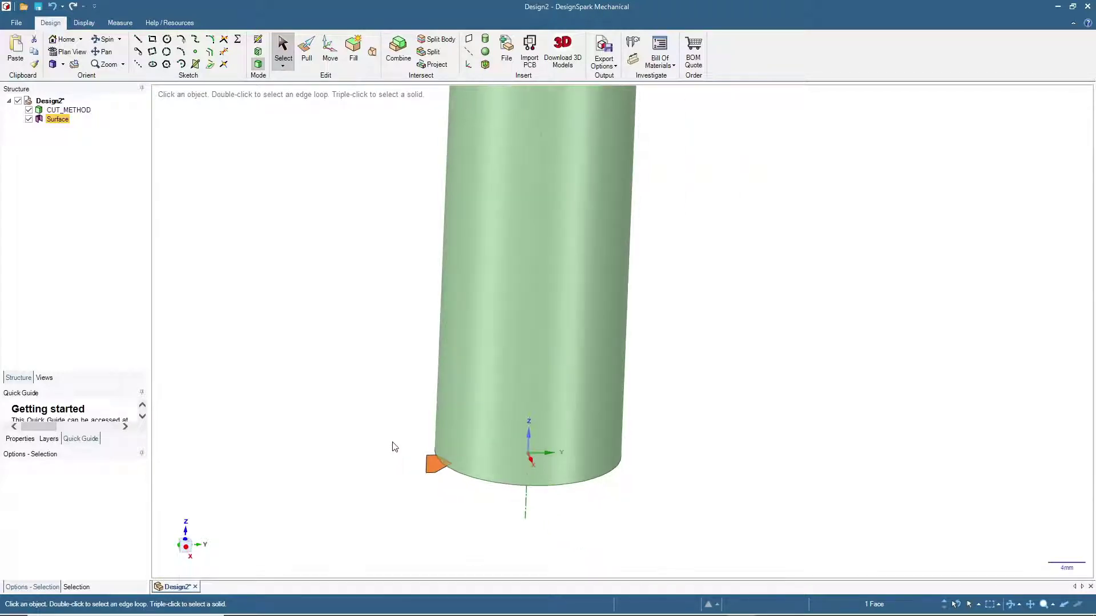
pyautogui.scroll(2, 355, 427)
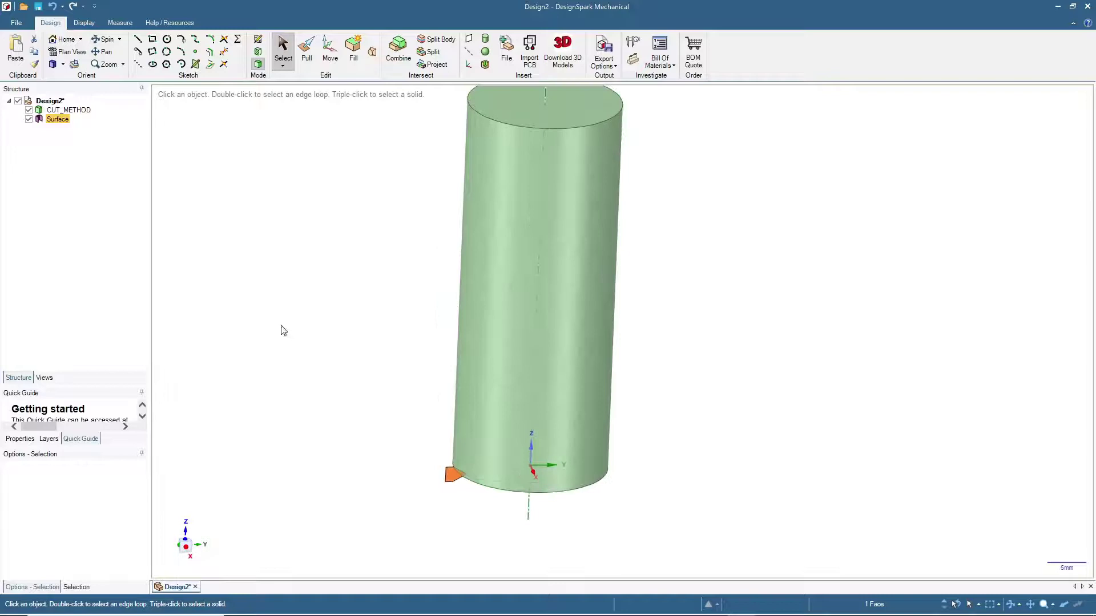
# Revolve the triangle face helically around the cylinder axis as a Cut, 42 mm high
pyautogui.click(303, 53)
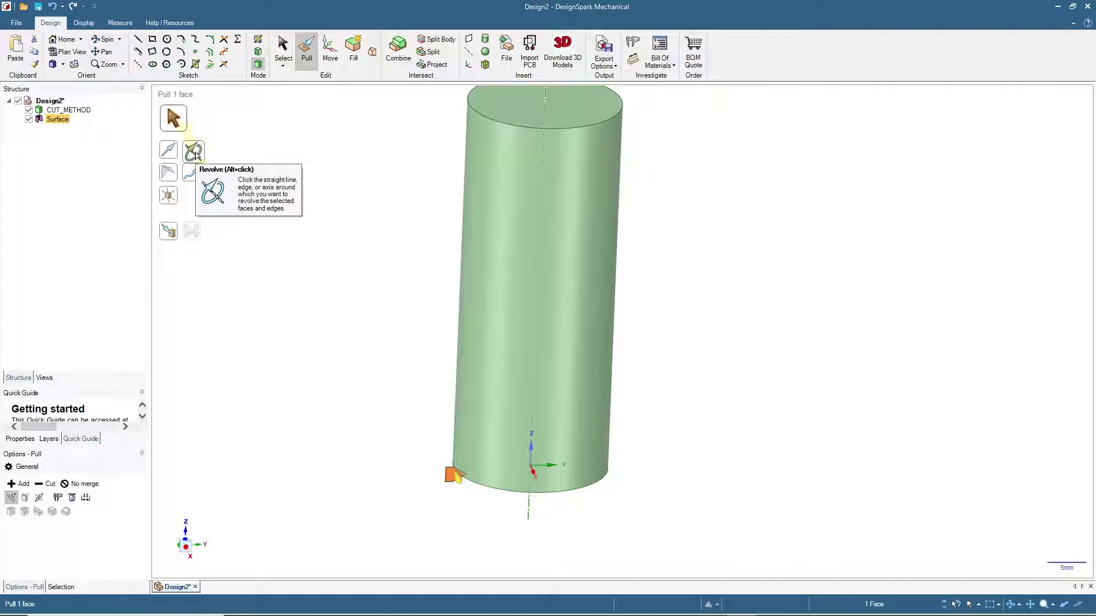
pyautogui.click(196, 154)
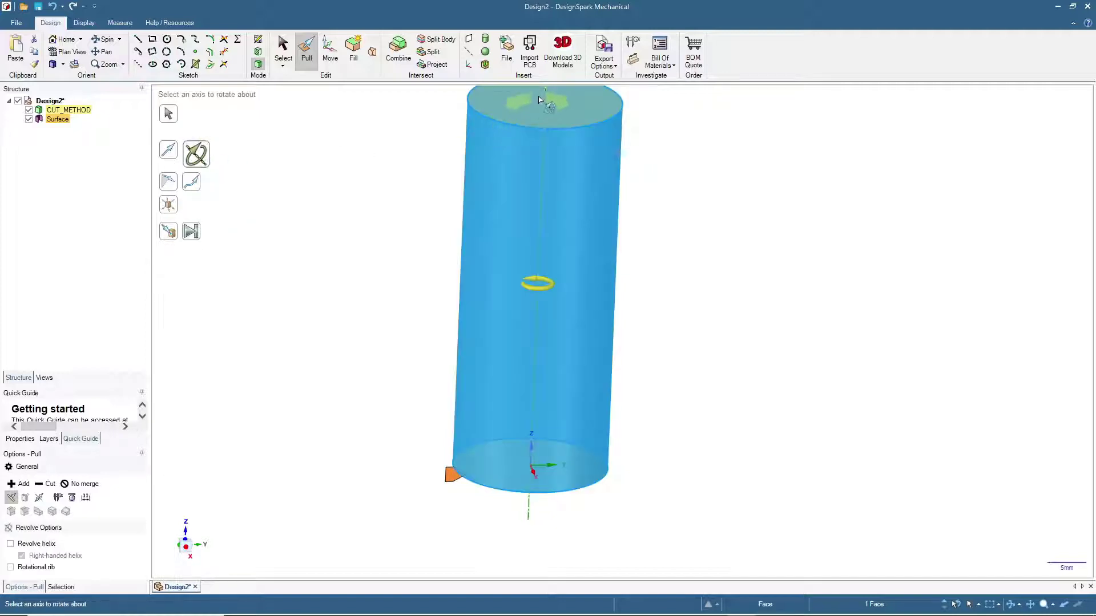
pyautogui.click(545, 95)
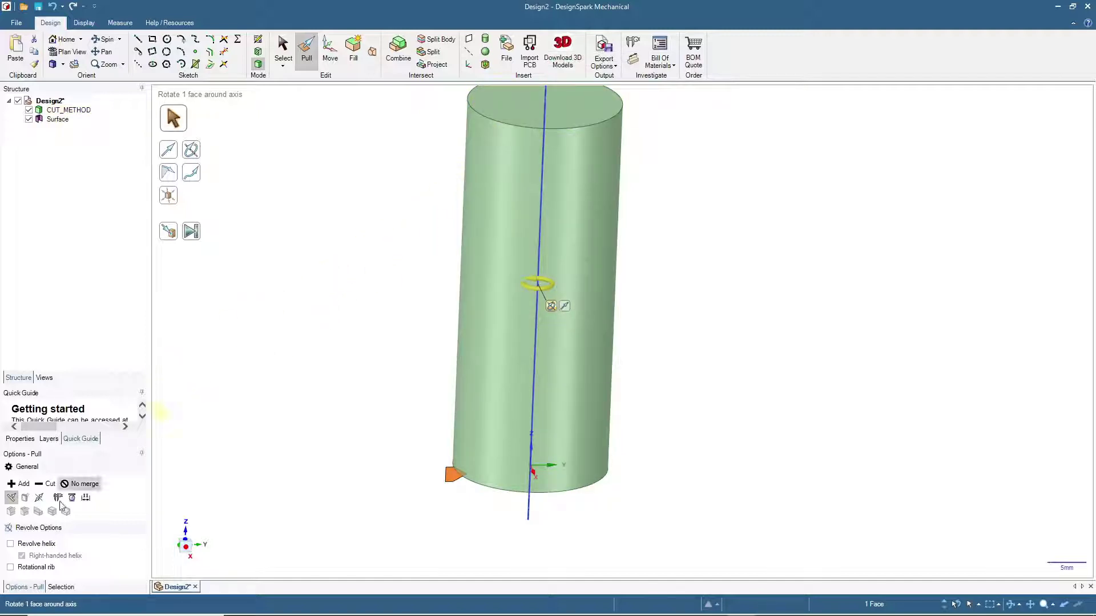
pyautogui.click(10, 544)
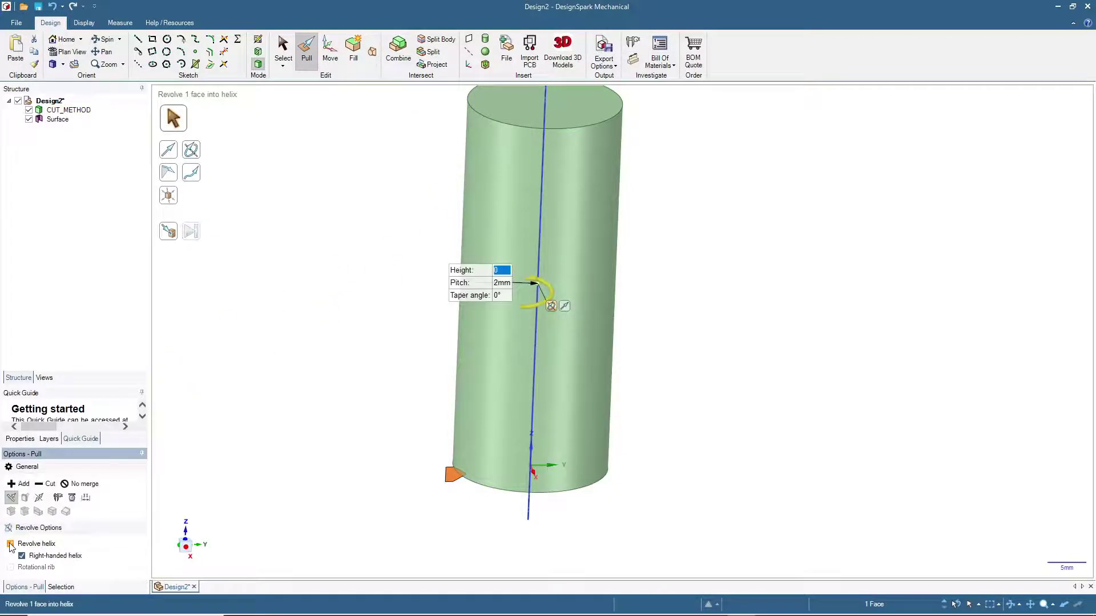
pyautogui.click(50, 484)
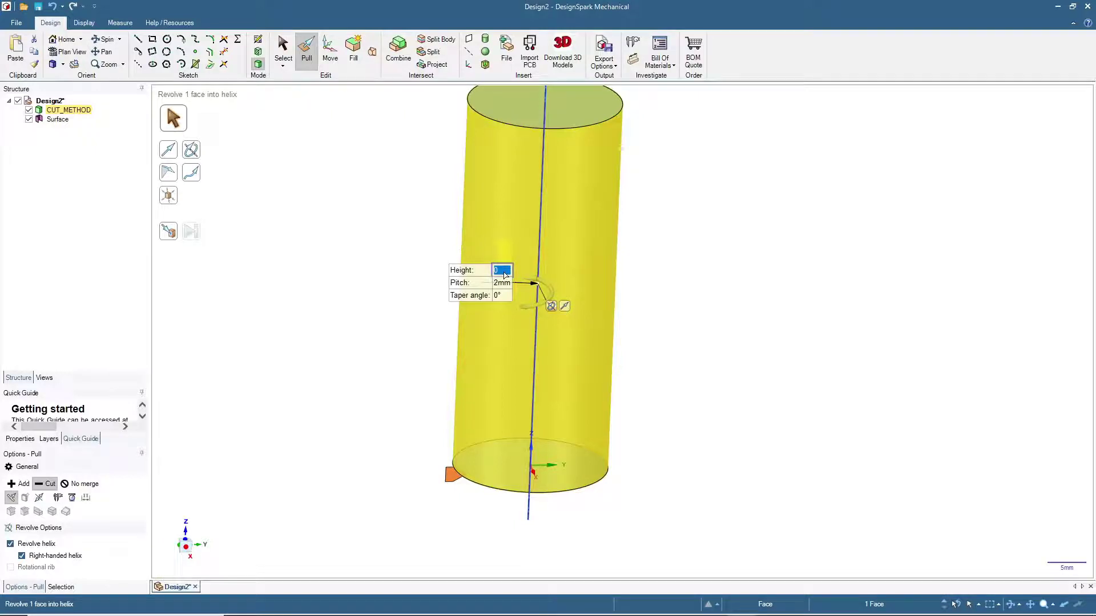
pyautogui.moveTo(455, 475); pyautogui.dragTo(465, 213)
pyautogui.write('42')
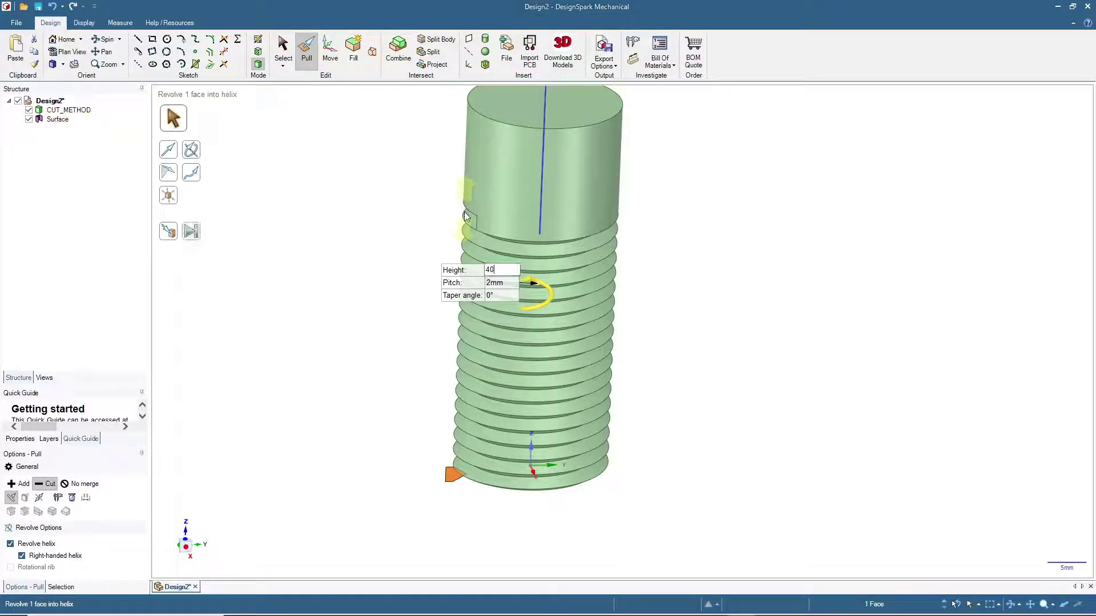
pyautogui.press('Return')
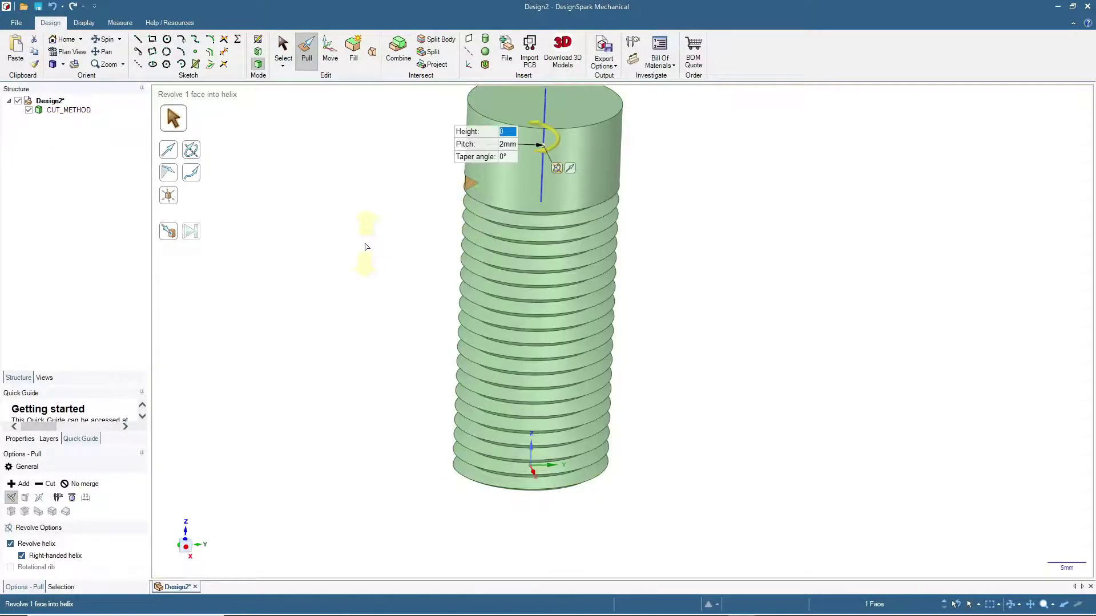
pyautogui.click(284, 45)
# Reset to Home view, tilt the view, and pick the threaded rod's top face
pyautogui.click(63, 39)
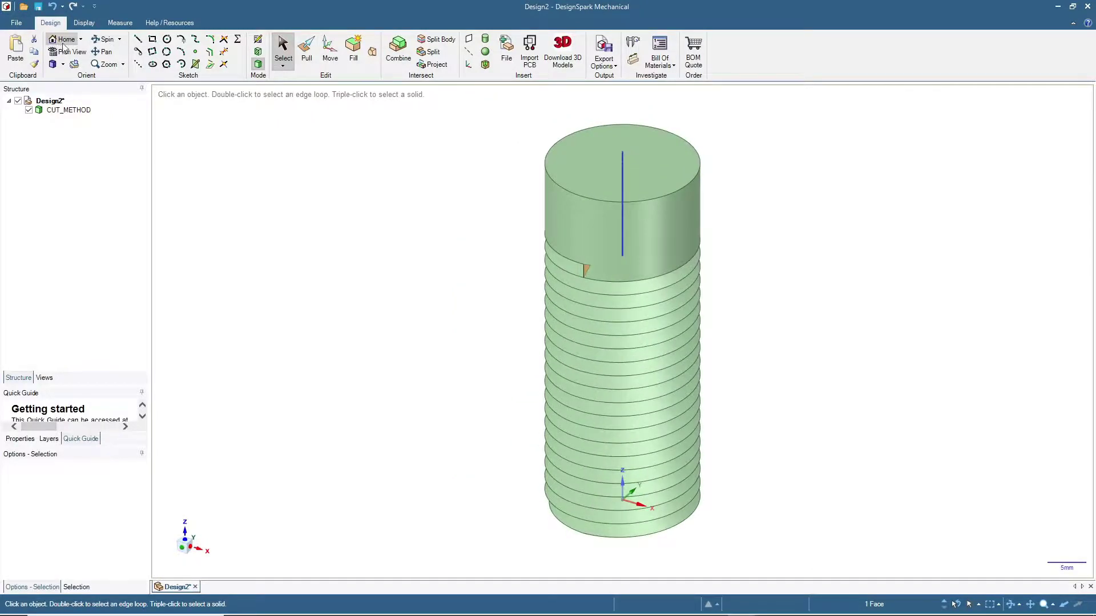
pyautogui.click(440, 383)
pyautogui.moveTo(436, 425)
pyautogui.mouseDown(button='middle')
pyautogui.moveTo(443, 349)
pyautogui.moveTo(571, 362)
pyautogui.moveTo(365, 352)
pyautogui.moveTo(523, 360)
pyautogui.moveTo(481, 406)
pyautogui.moveTo(450, 327)
pyautogui.moveTo(457, 348)
pyautogui.moveTo(420, 404)
pyautogui.mouseUp(button='middle')
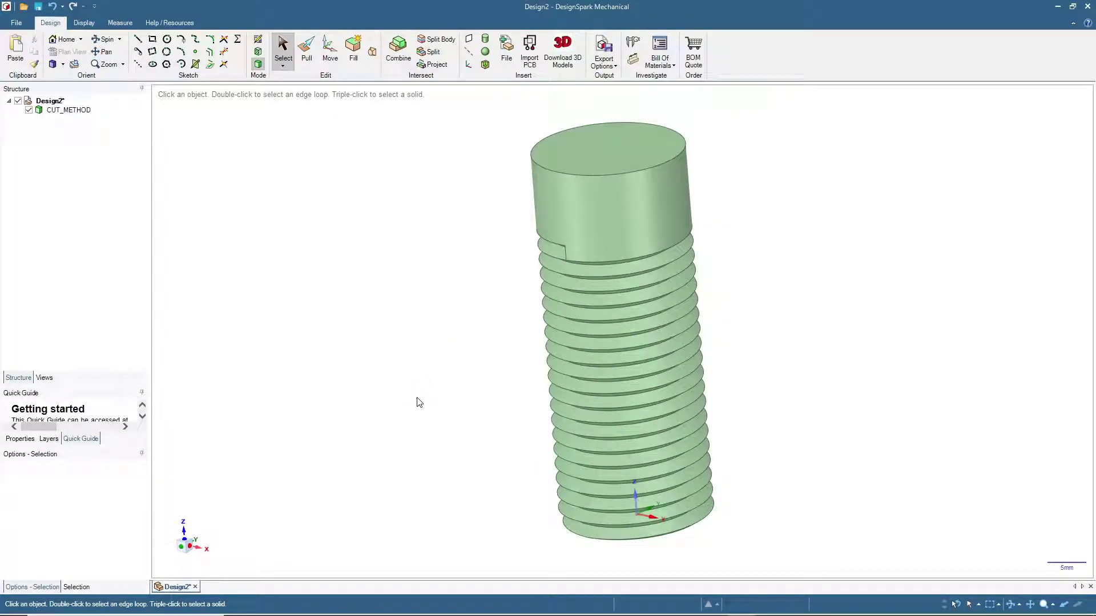
pyautogui.click(619, 147)
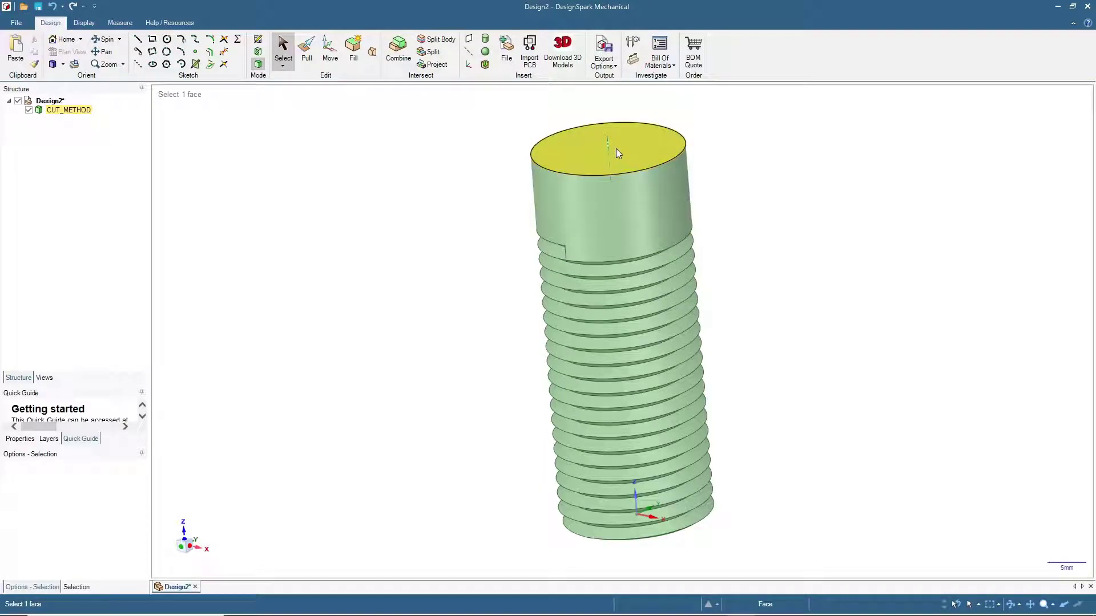
# Copy and paste the rod's top face, then move the copy 40 mm sideways
pyautogui.click(616, 149)
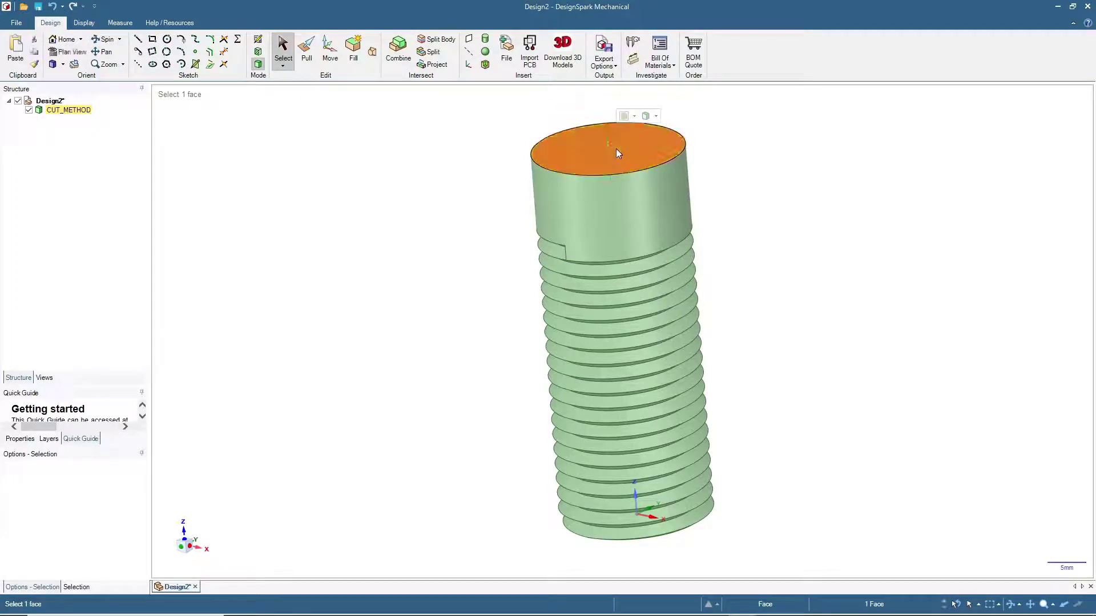
pyautogui.press('ctrl')
pyautogui.hotkey('ctrl', 'v')
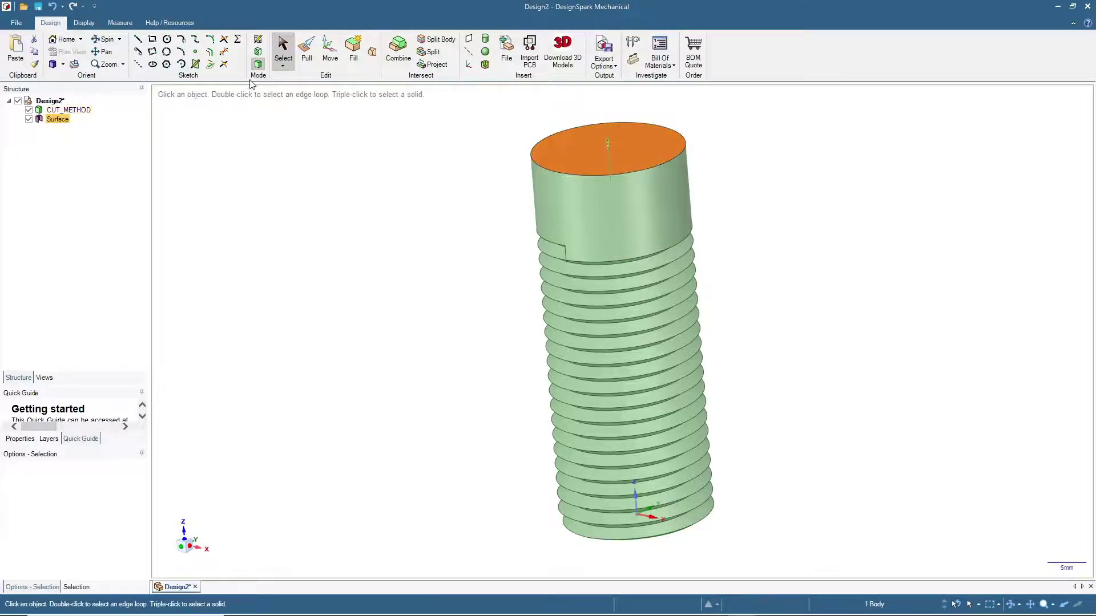
pyautogui.click(330, 46)
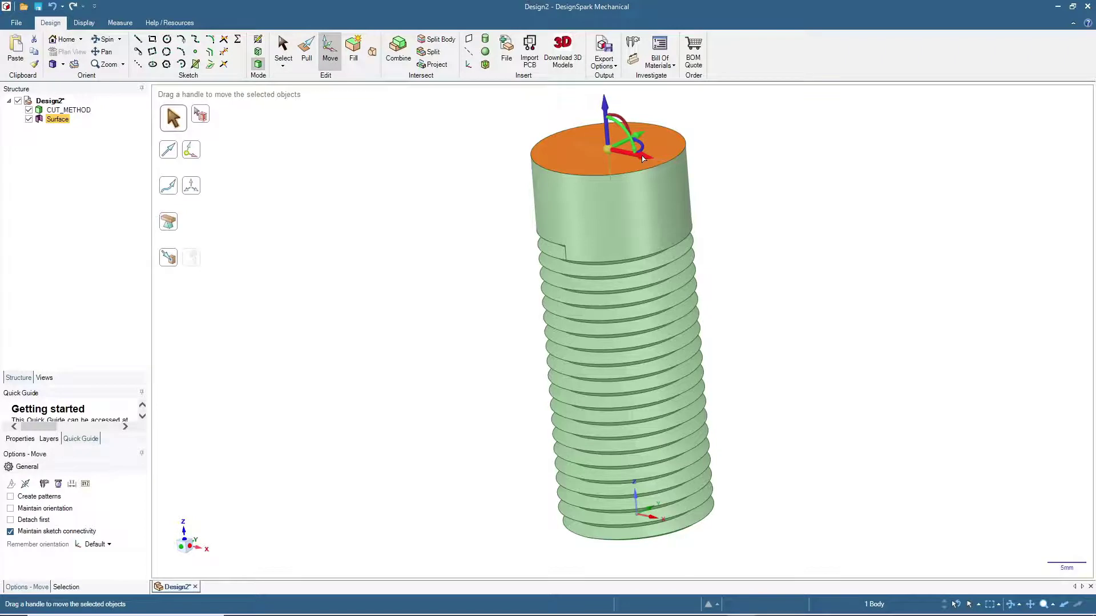
pyautogui.moveTo(645, 154); pyautogui.dragTo(888, 272)
pyautogui.write('40')
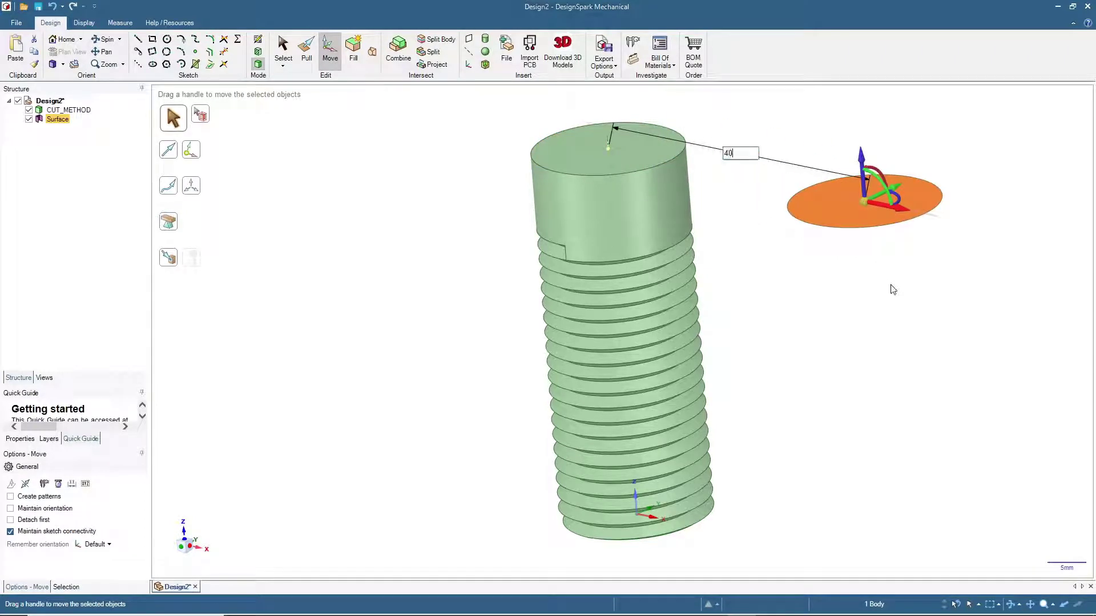
pyautogui.press('Return')
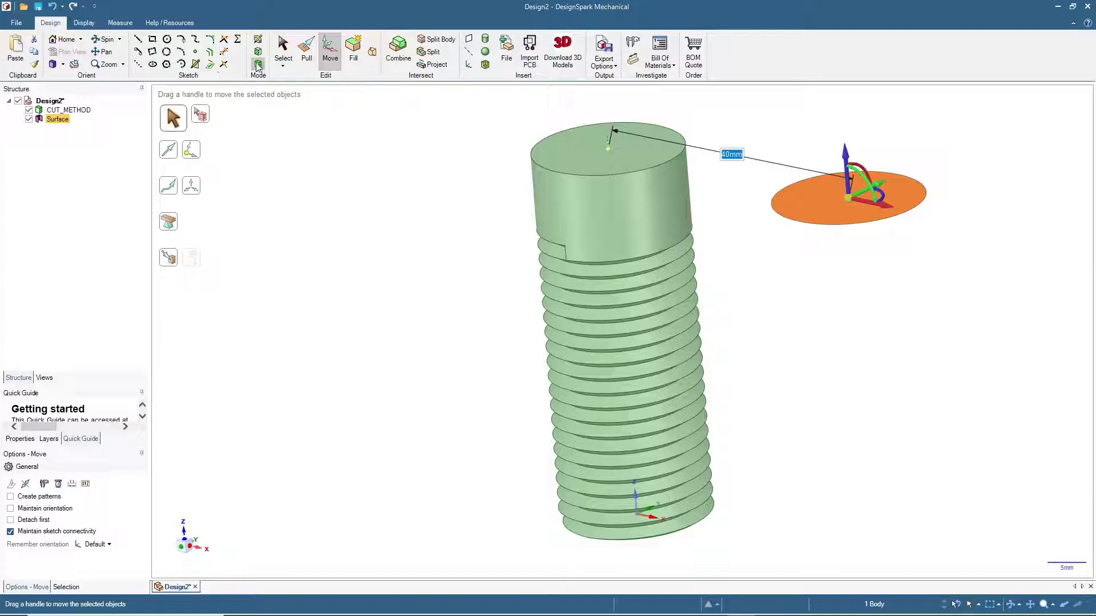
# Pull the moved disk downward 50 mm into a solid cylinder
pyautogui.click(307, 51)
pyautogui.click(812, 214)
pyautogui.moveTo(812, 213); pyautogui.dragTo(820, 347)
pyautogui.write('50')
pyautogui.press('Return')
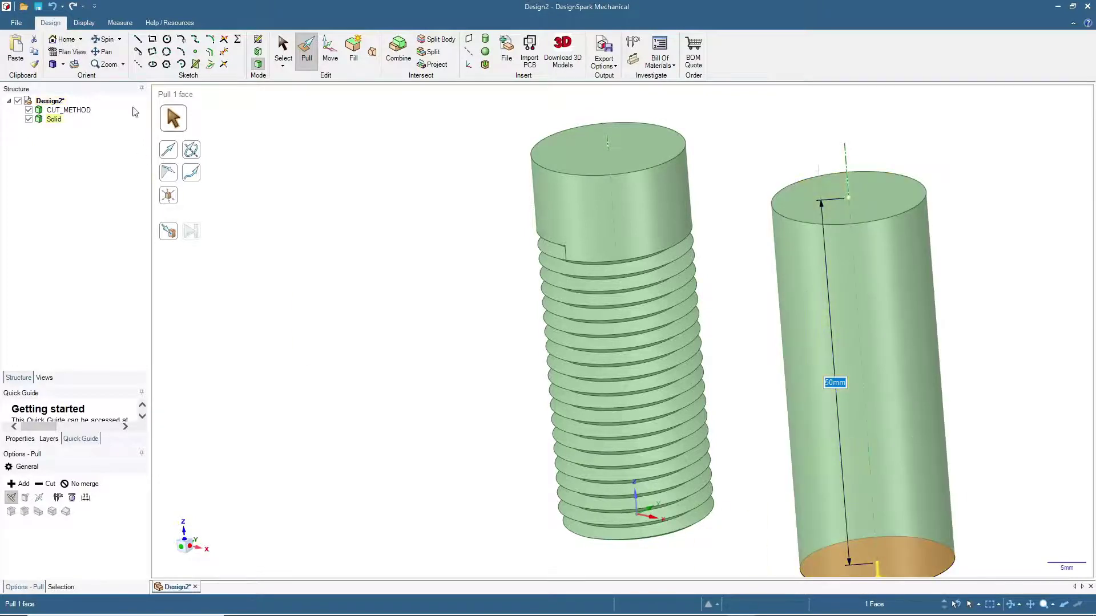
# Rename the right-hand Solid body to ADD_METHOD in the Structure tree
pyautogui.click(64, 38)
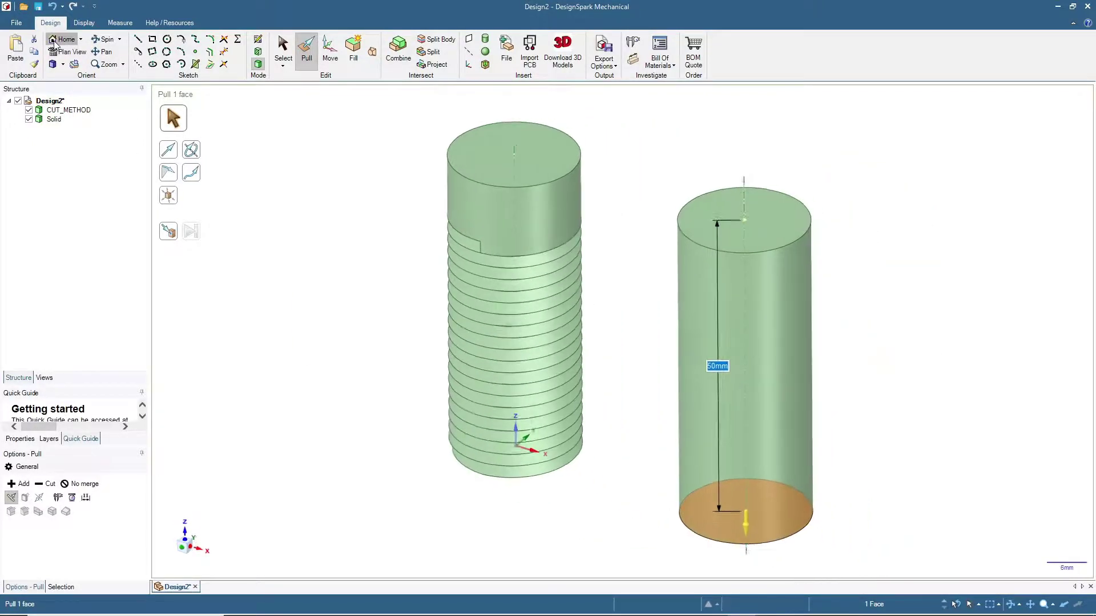
pyautogui.click(51, 120)
pyautogui.click(51, 120)
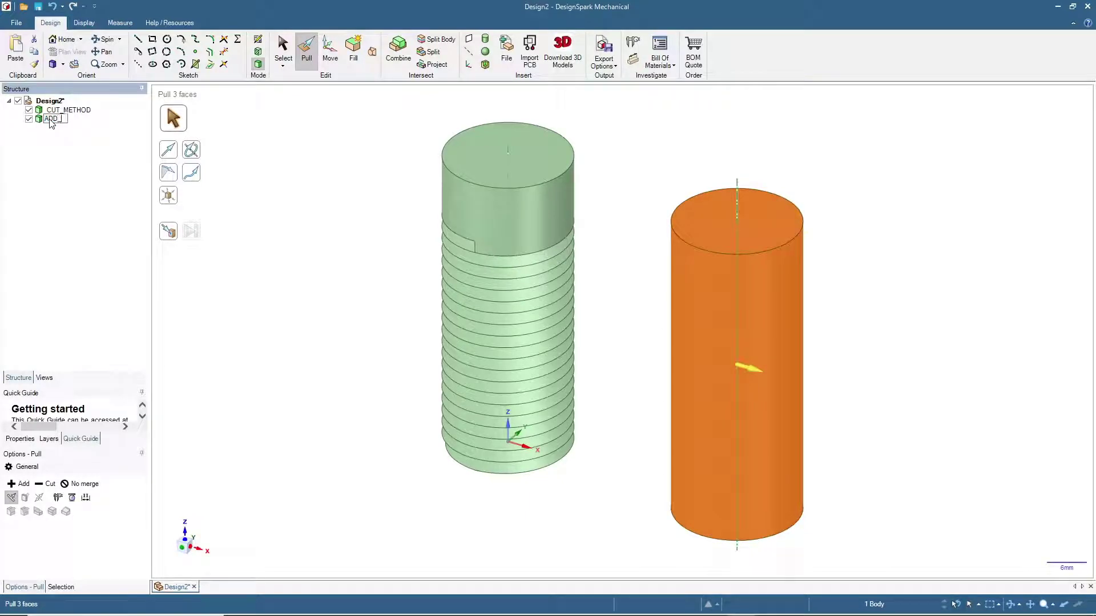
pyautogui.press('Return')
# Orbit the view to inspect both rods side by side
pyautogui.click(283, 48)
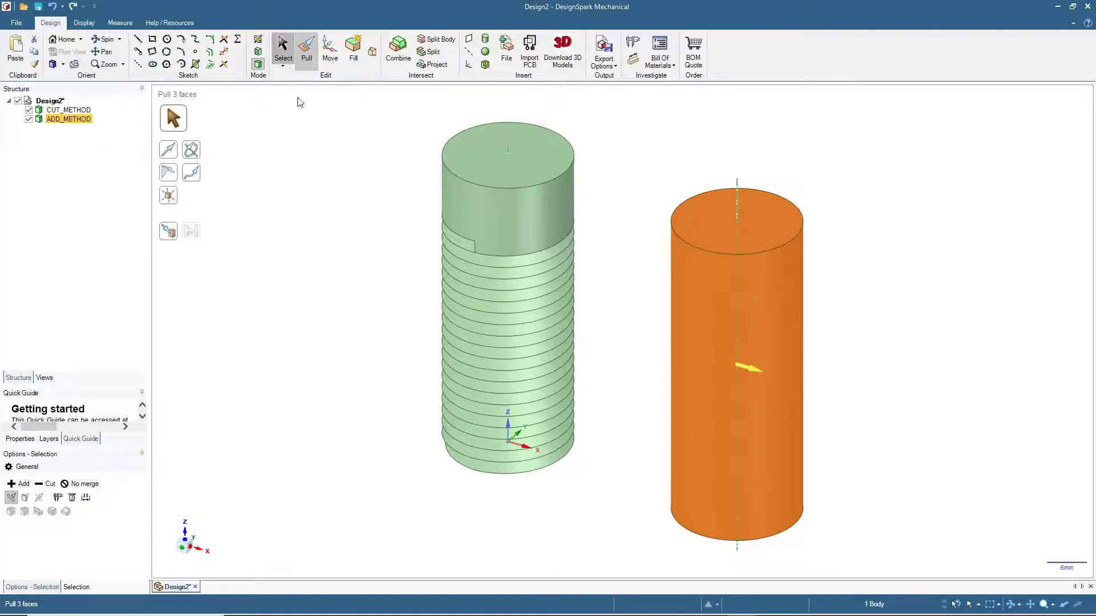
pyautogui.click(362, 362)
pyautogui.moveTo(611, 371); pyautogui.dragTo(637, 323, button='middle')
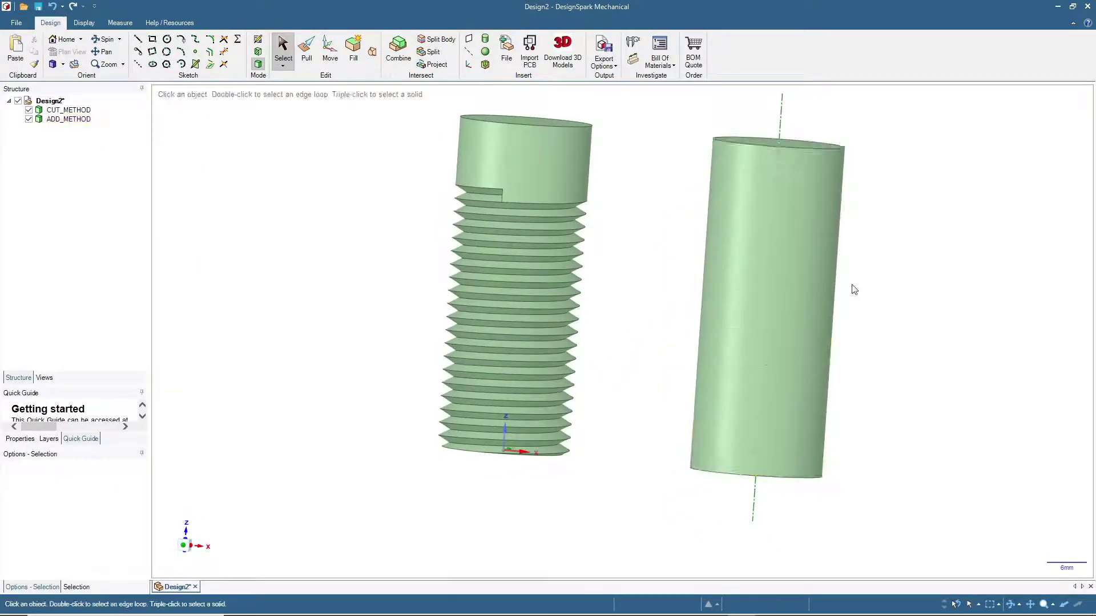
pyautogui.click(768, 177)
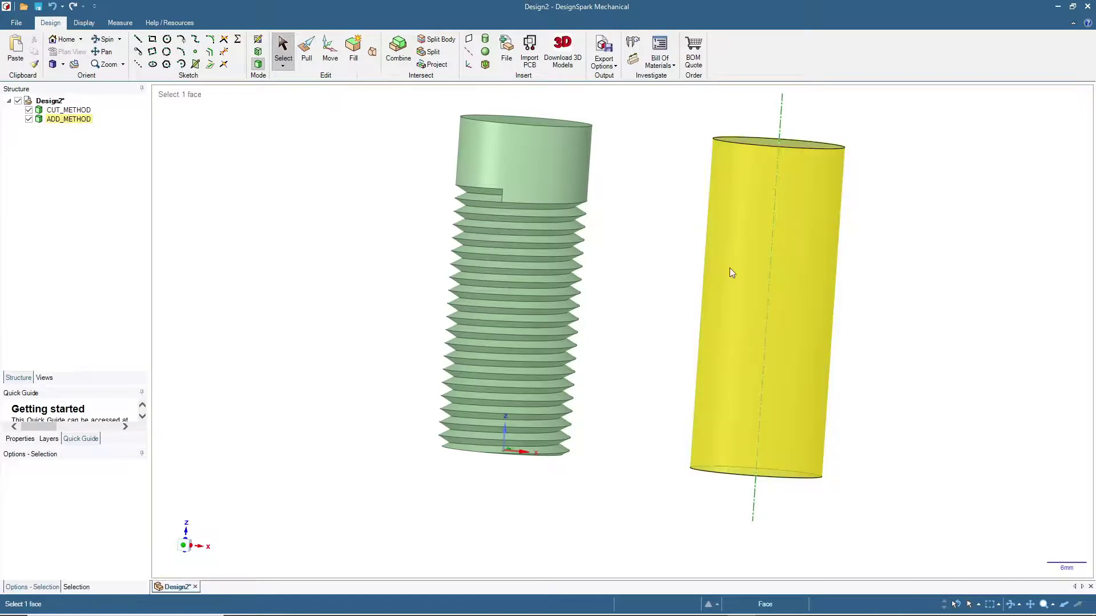
pyautogui.click(671, 243)
pyautogui.moveTo(247, 257)
pyautogui.mouseDown(button='middle')
pyautogui.moveTo(312, 202)
pyautogui.moveTo(291, 257)
pyautogui.mouseUp(button='middle')
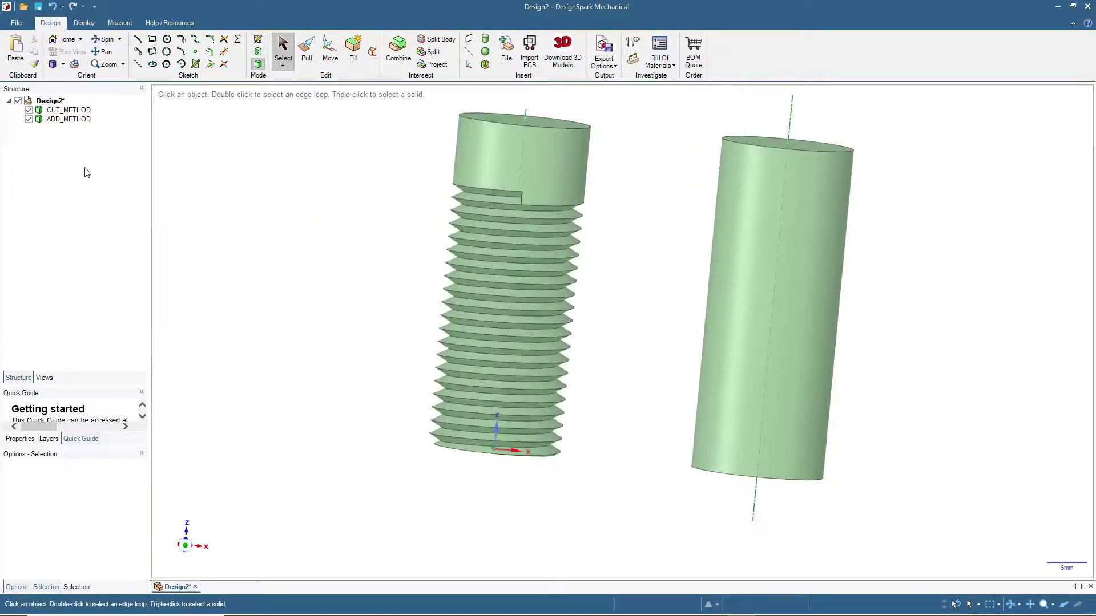
# Hide CUT_METHOD and section the ADD_METHOD cylinder through its central axis
pyautogui.click(29, 110)
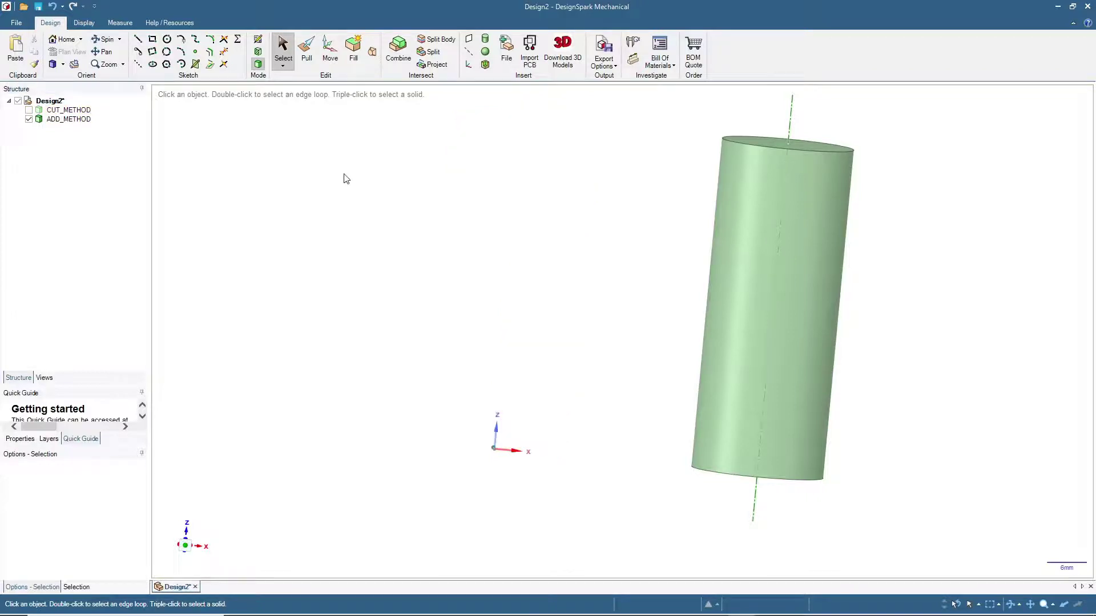
pyautogui.click(62, 39)
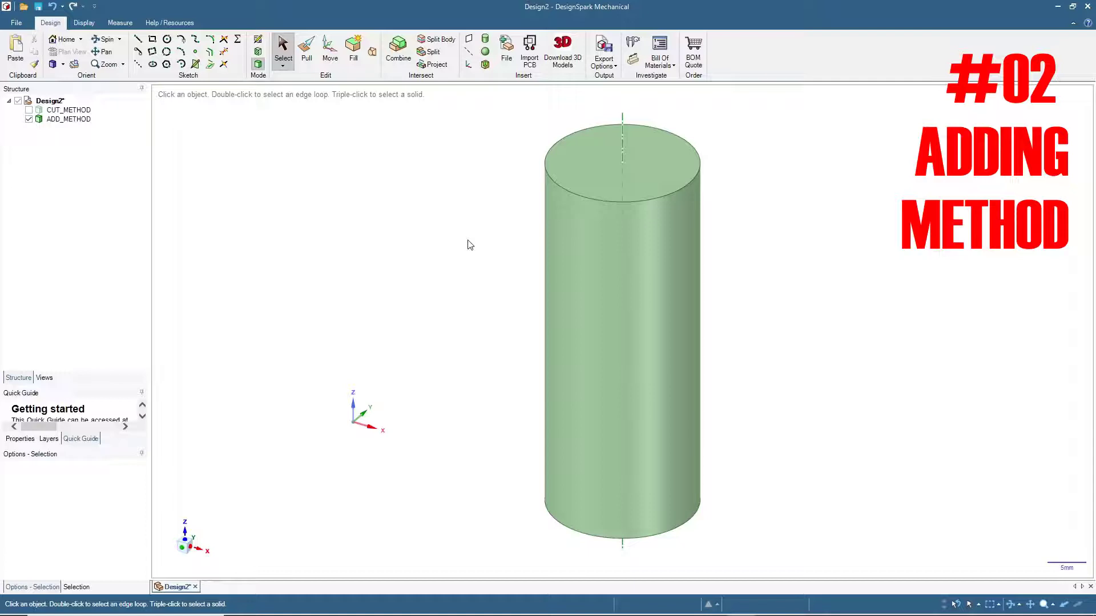
pyautogui.click(622, 125)
pyautogui.click(258, 54)
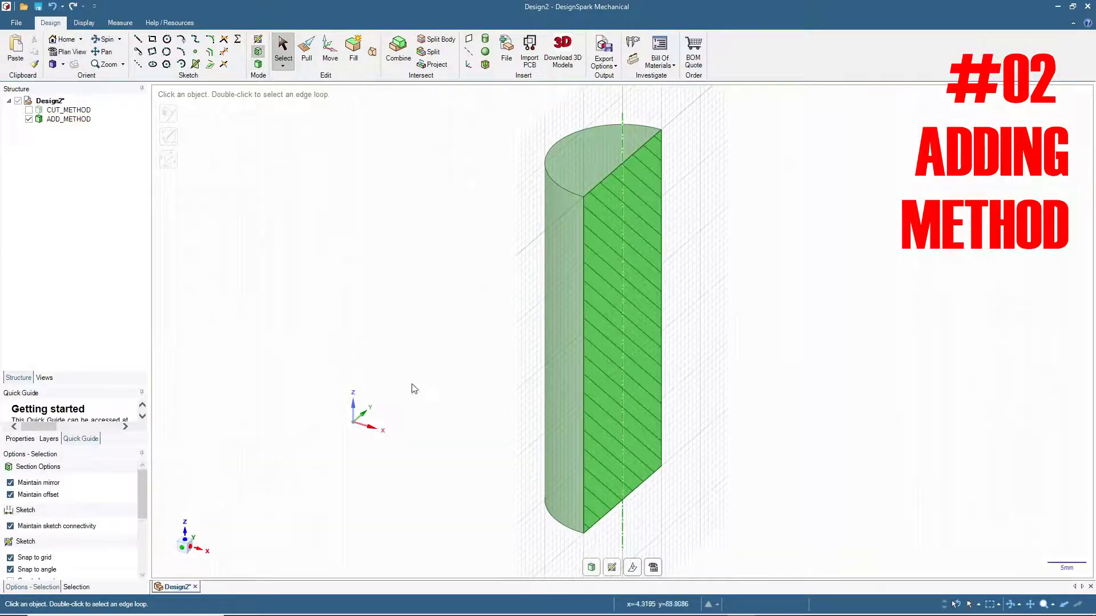
# In plan view, draw a triangle with 2 mm, 60° sides on the section's outer edge
pyautogui.click(195, 553)
pyautogui.scroll(5, 564, 559)
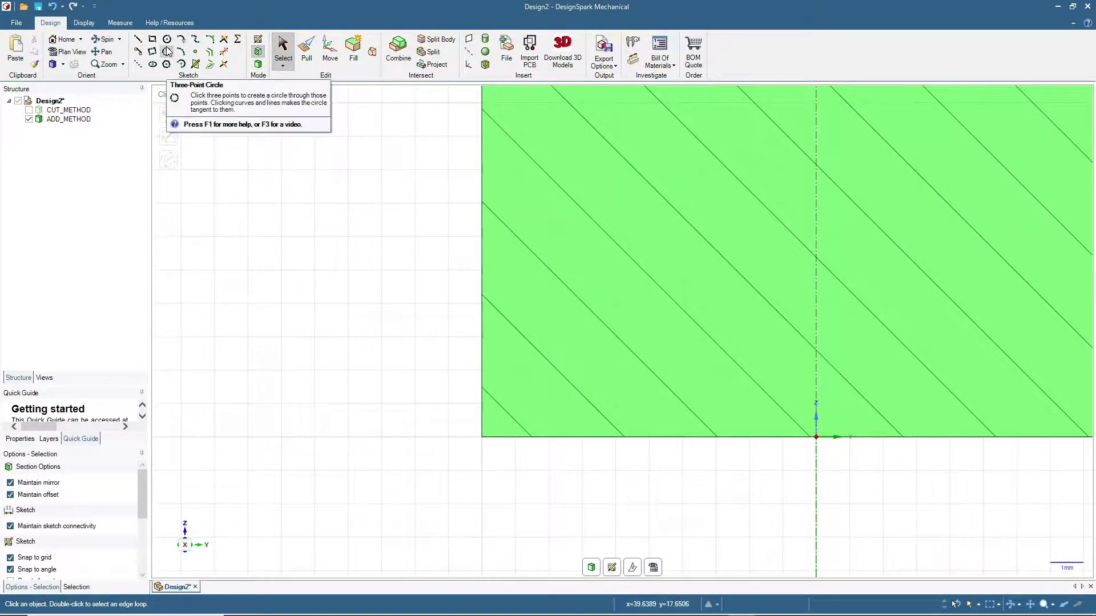
pyautogui.click(138, 40)
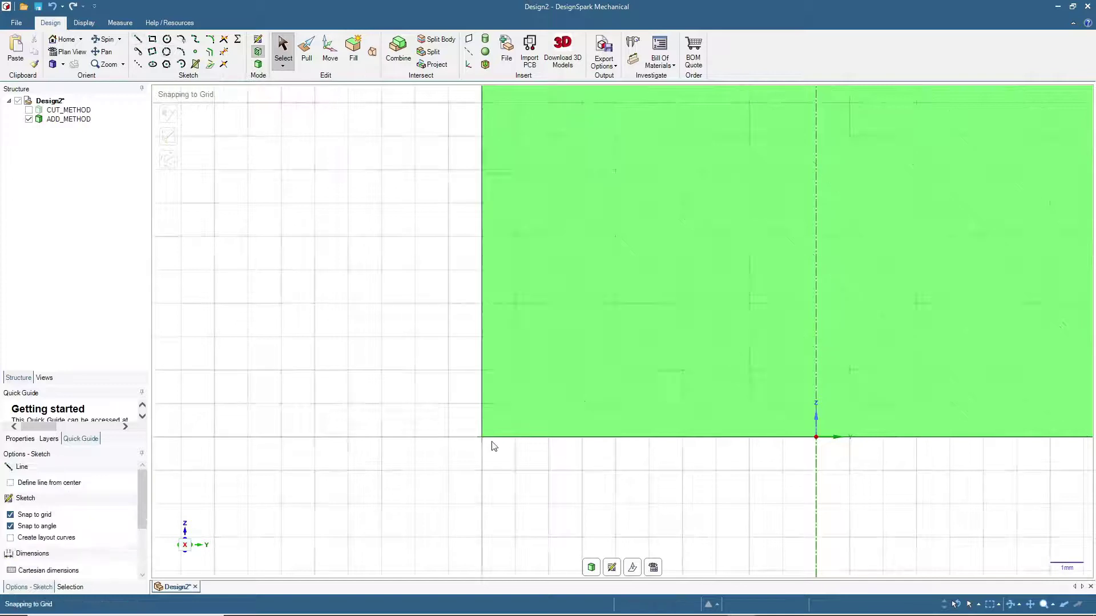
pyautogui.click(482, 371)
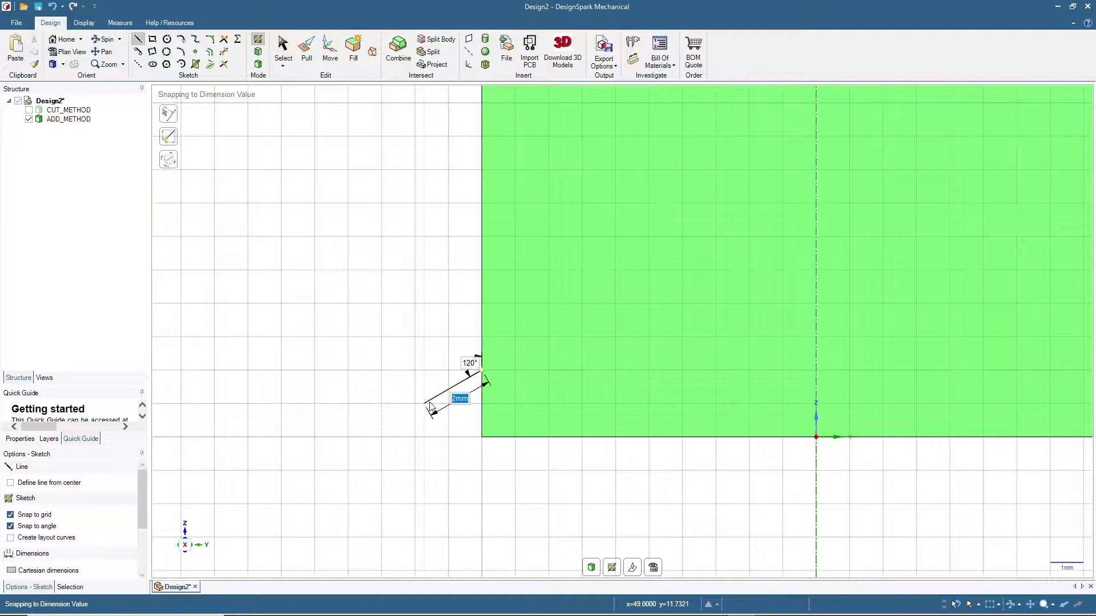
pyautogui.click(482, 437)
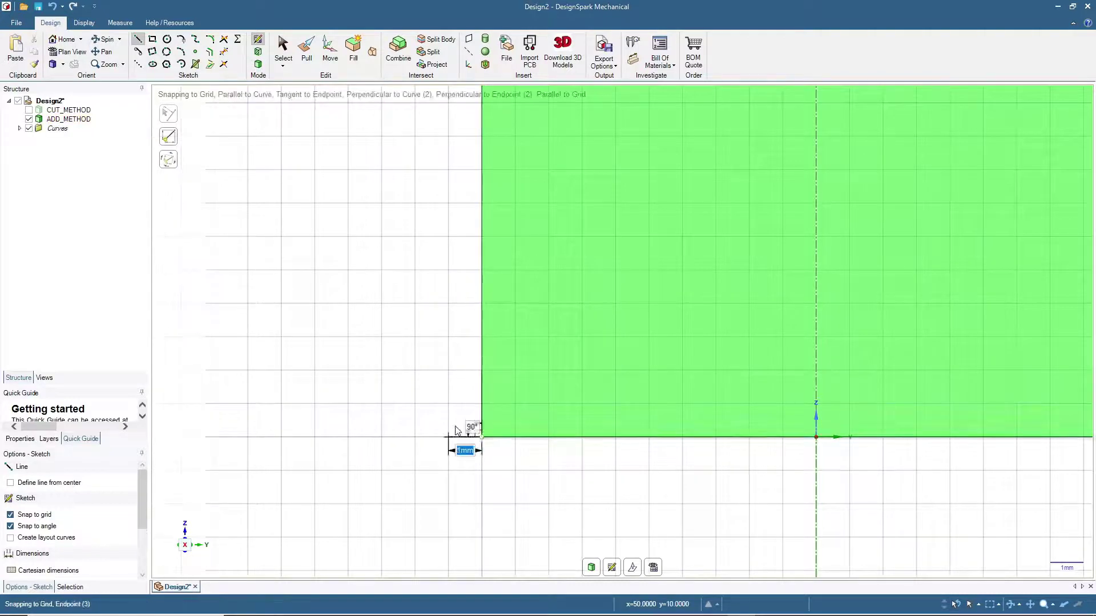
pyautogui.click(425, 405)
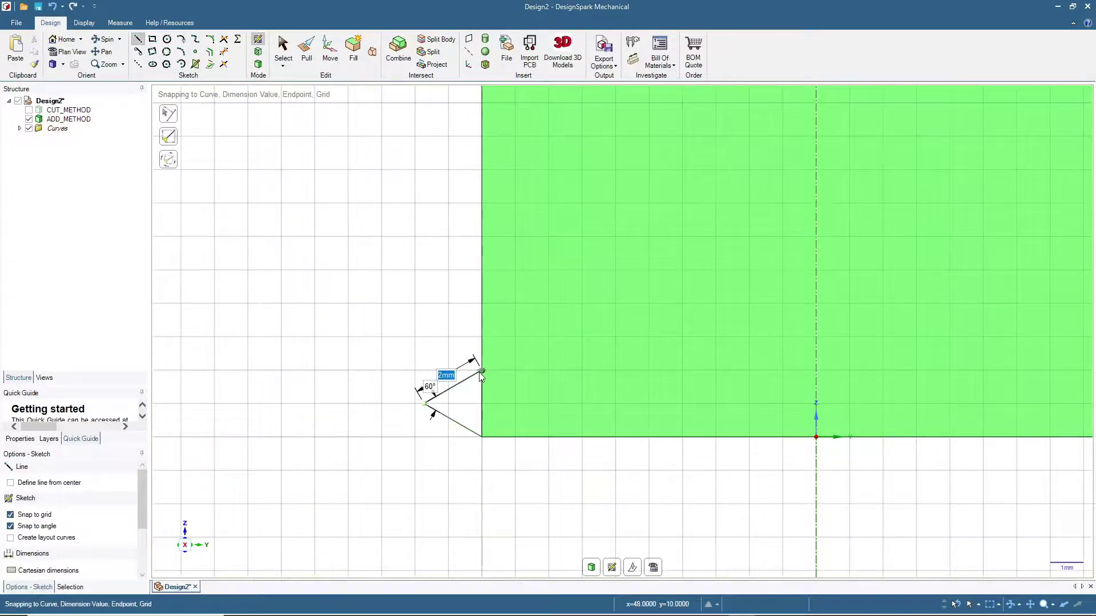
pyautogui.click(482, 372)
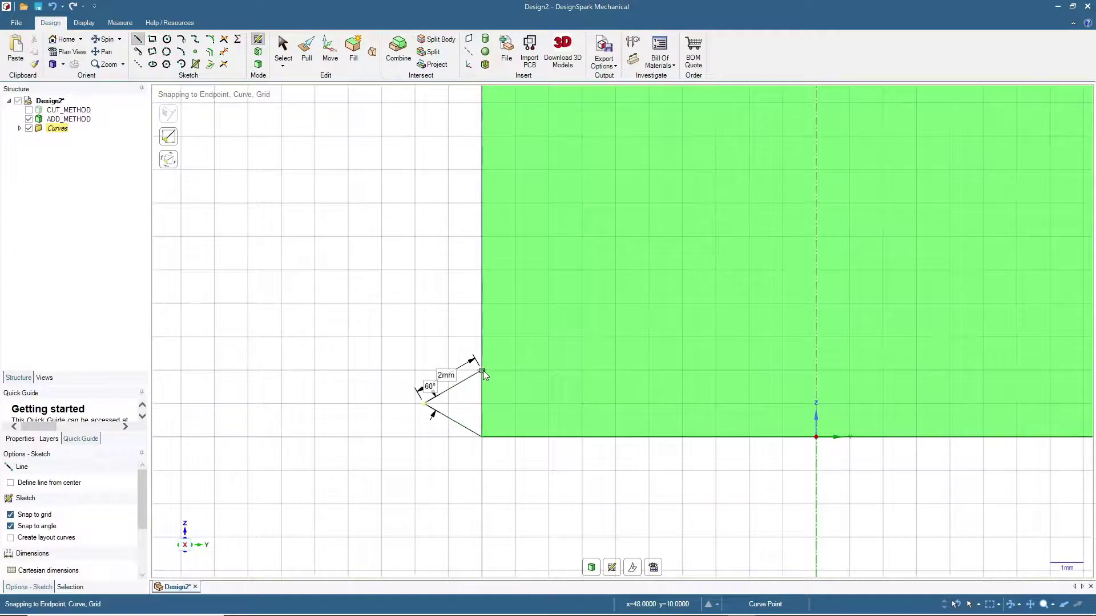
# Add a 2 mm × 1 mm rectangular tab inside the cylinder, joined to the triangle's corners
pyautogui.click(515, 371)
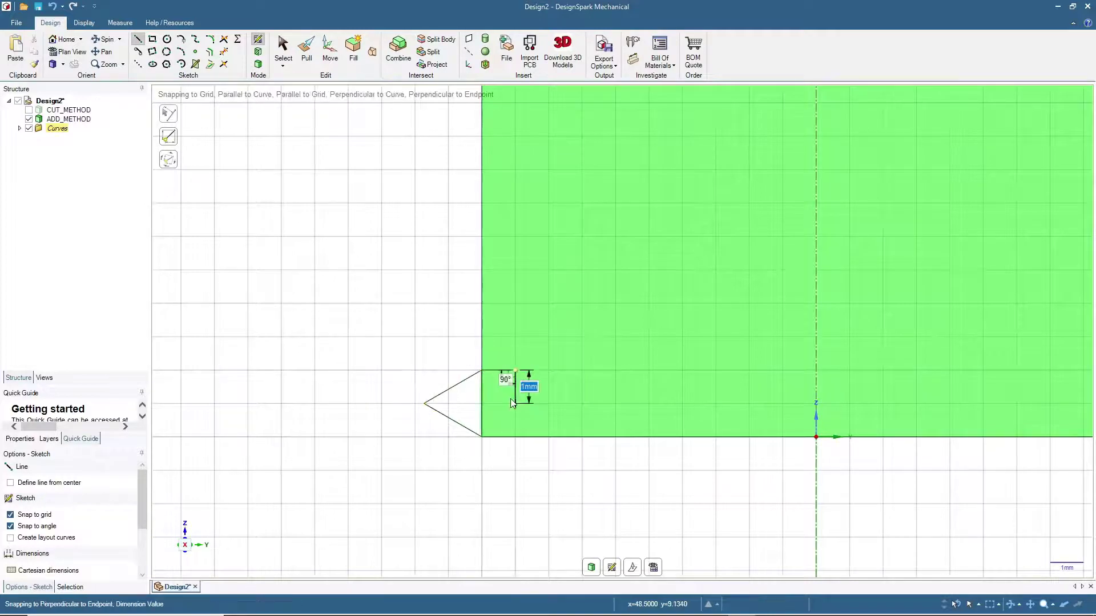
pyautogui.click(515, 437)
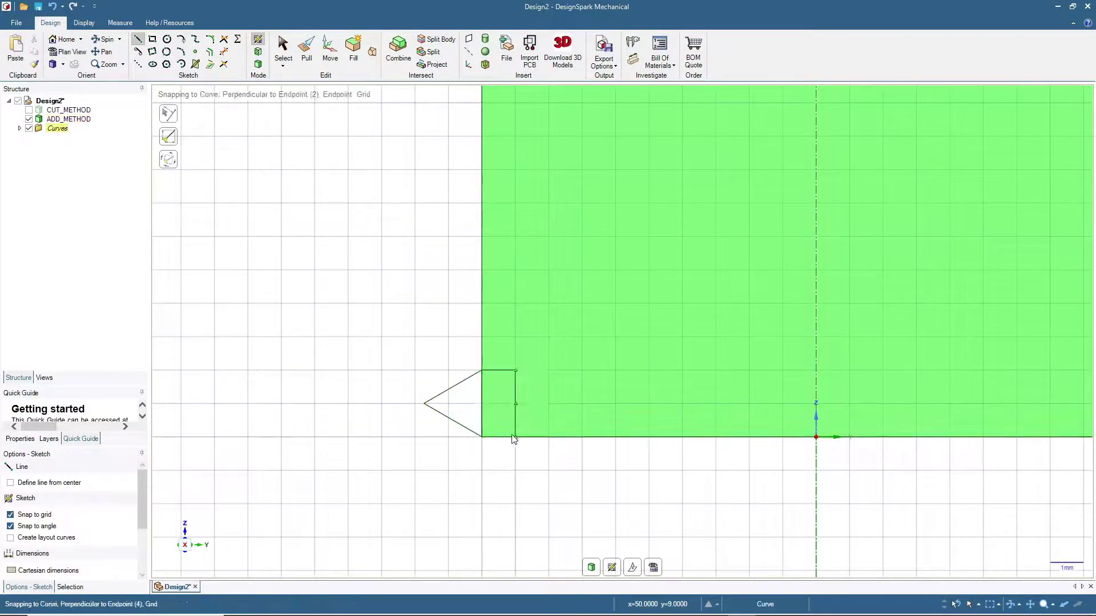
pyautogui.click(482, 439)
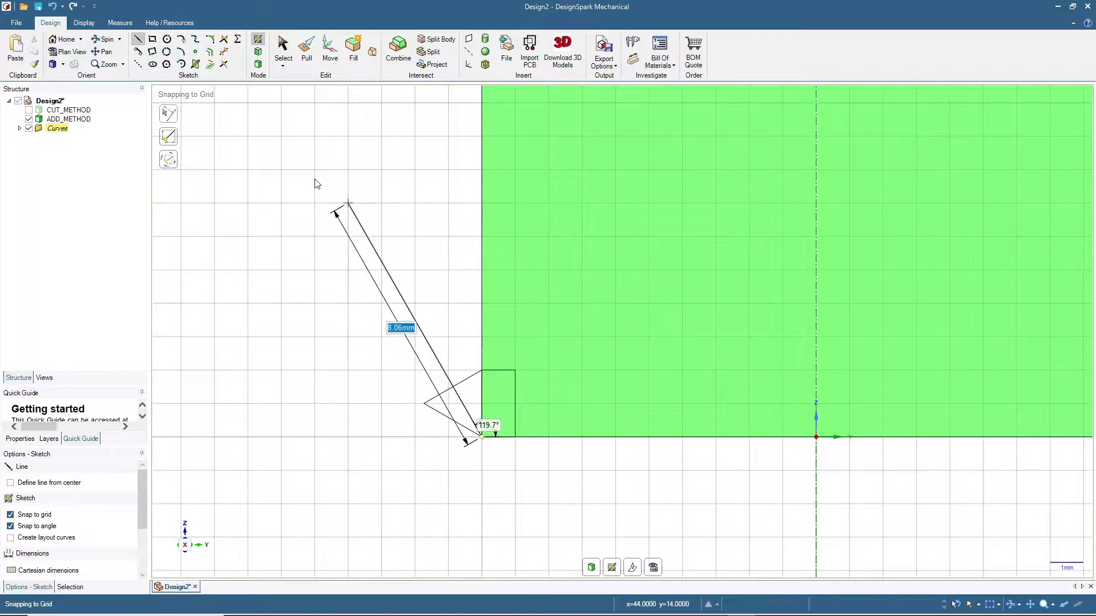
pyautogui.click(283, 47)
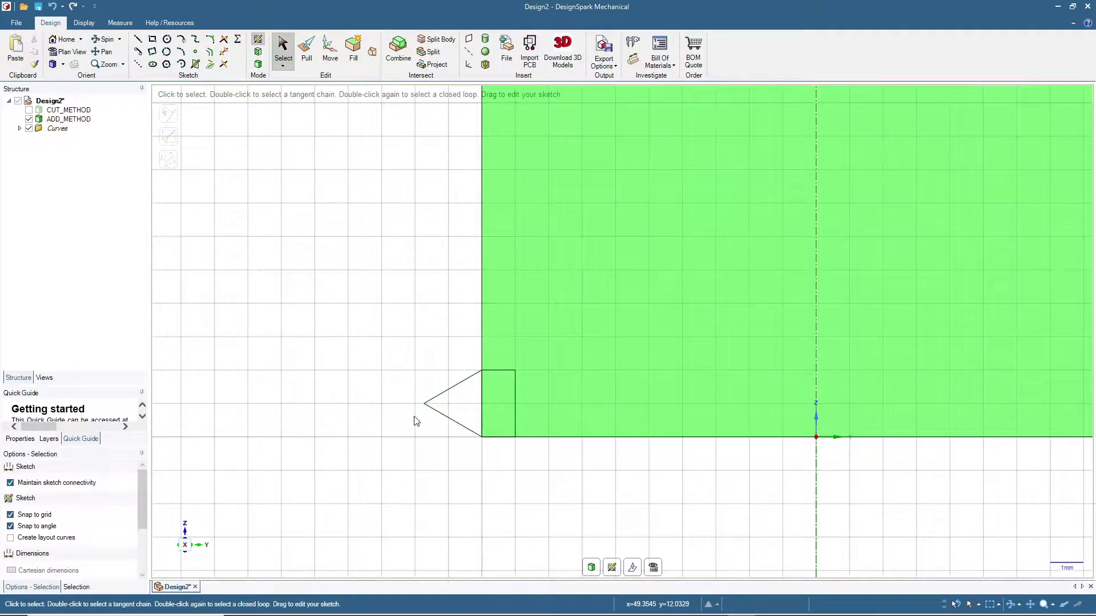
# Hide ADD_METHOD and delete the vertical line dividing the triangle from the tab
pyautogui.click(29, 119)
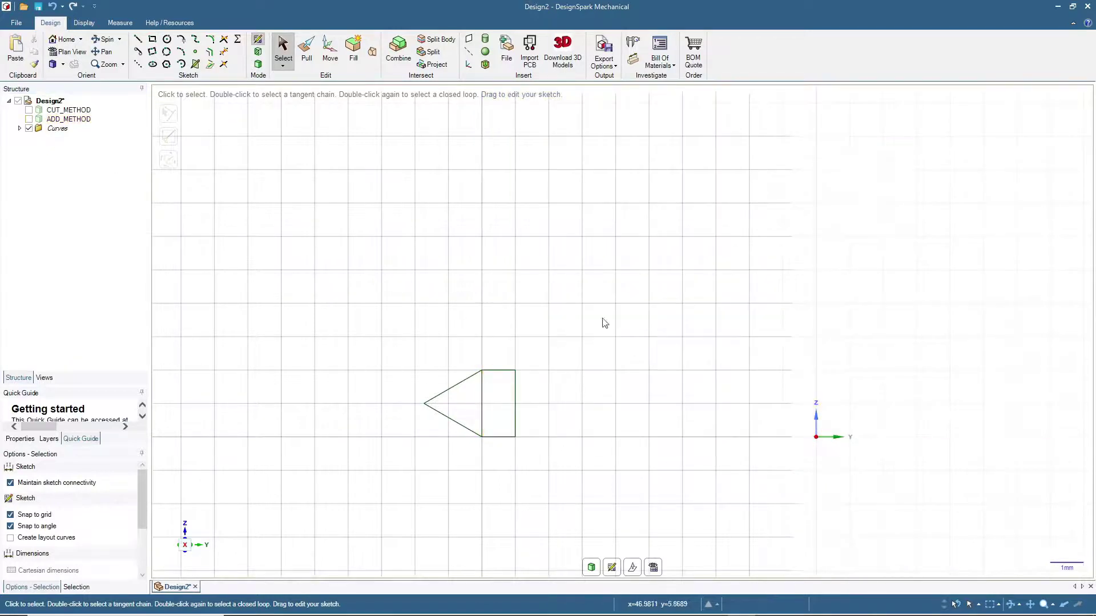
pyautogui.moveTo(447, 417); pyautogui.dragTo(418, 427, button='middle')
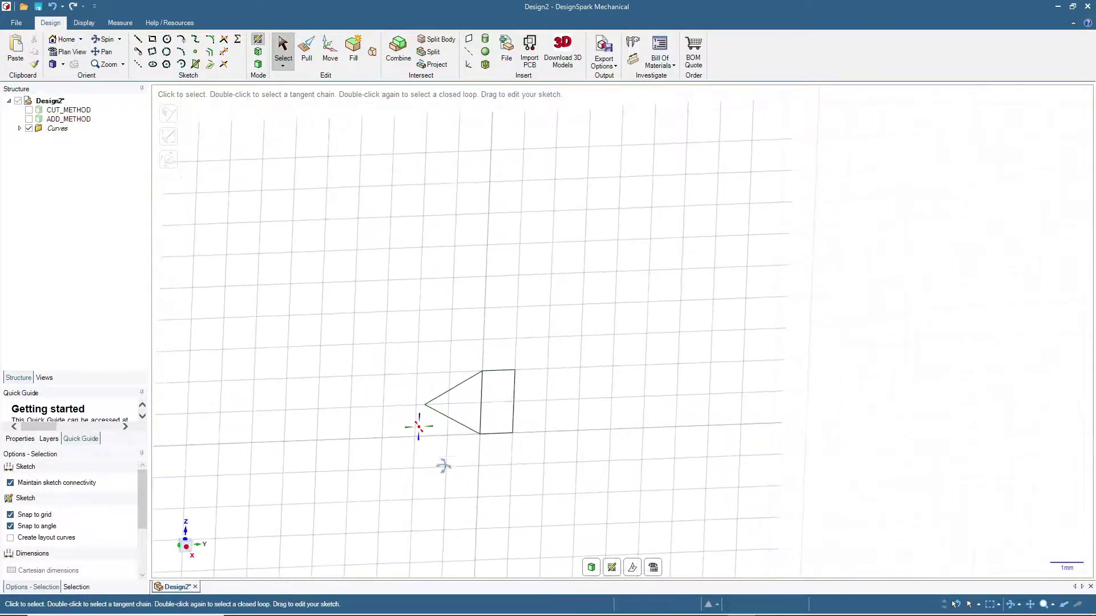
pyautogui.click(481, 402)
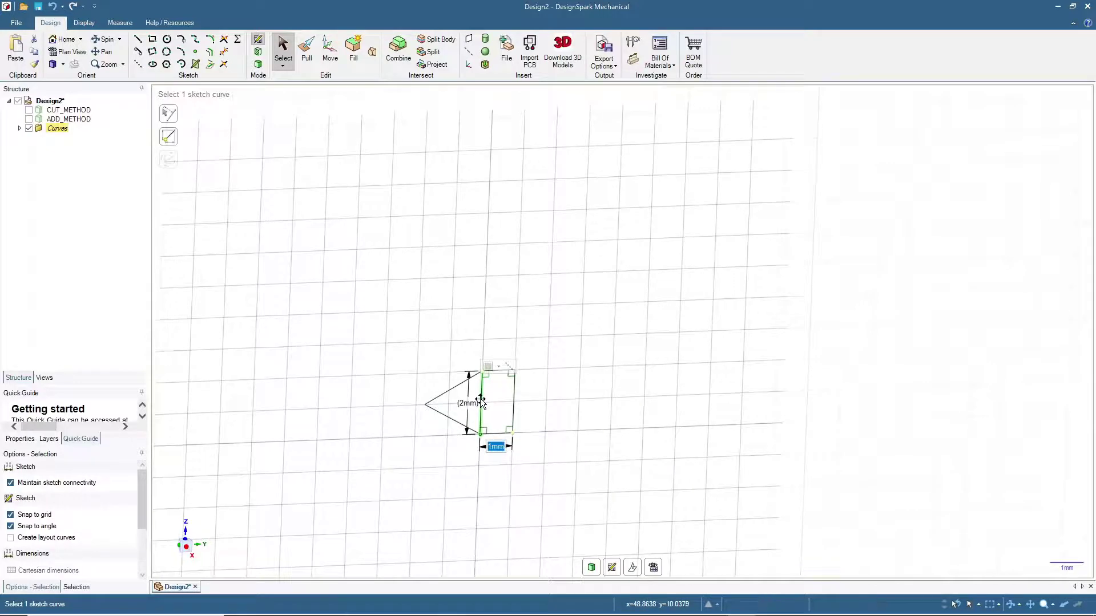
pyautogui.press('Delete')
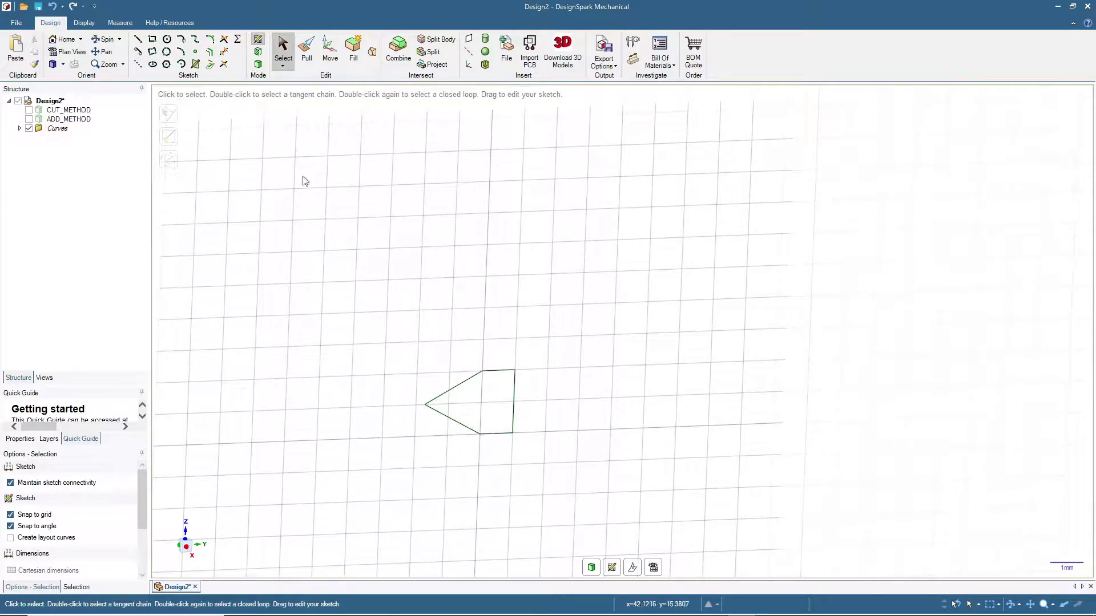
# Fill the outline as a surface, show ADD_METHOD again and zoom to its base with Pull active
pyautogui.click(258, 65)
pyautogui.click(484, 412)
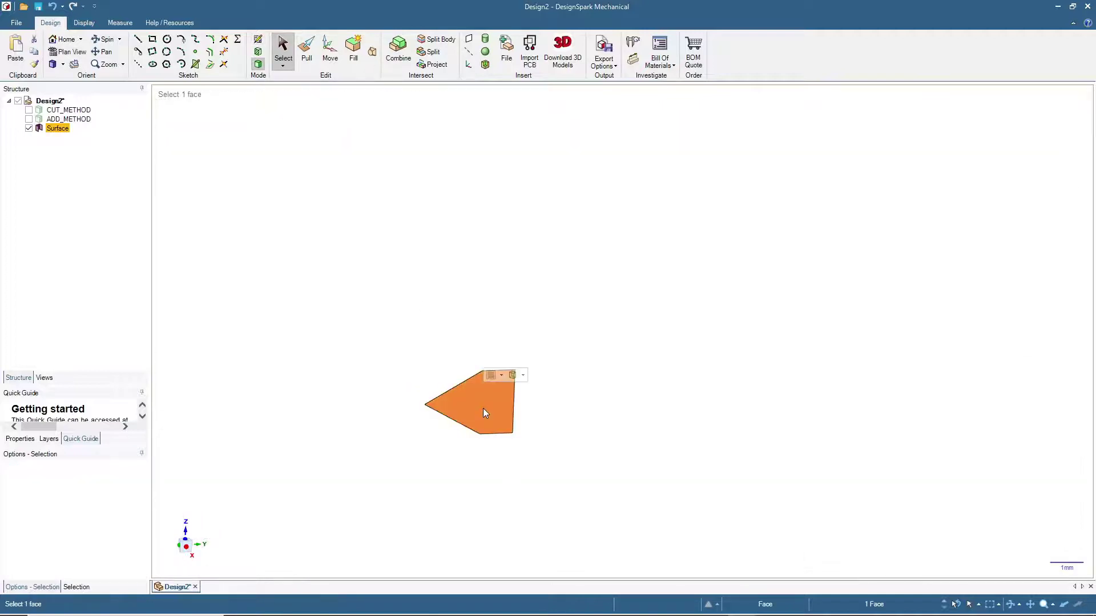
pyautogui.click(29, 119)
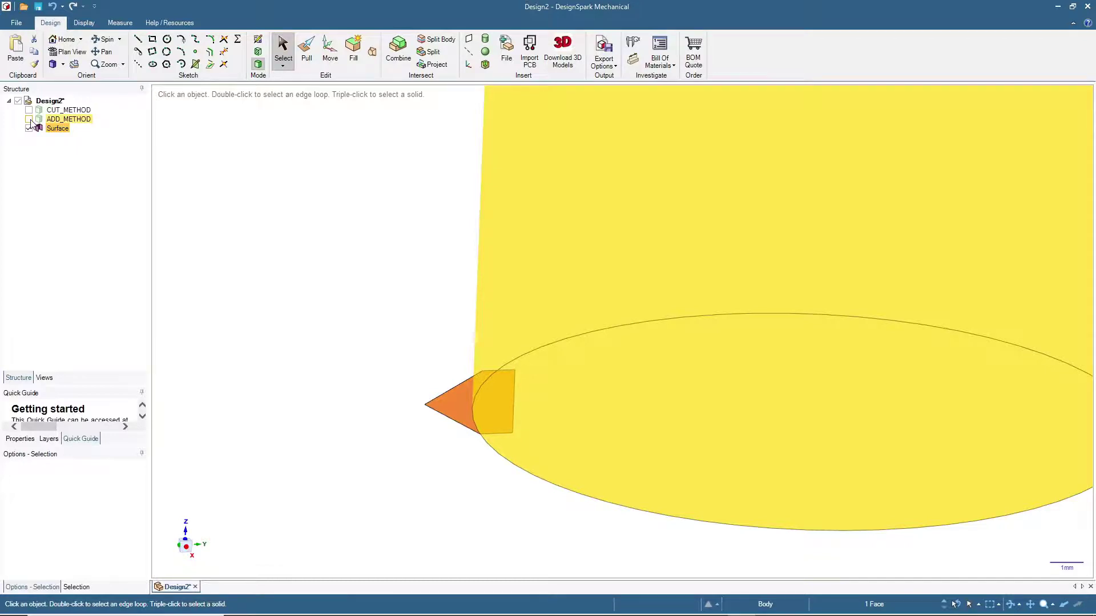
pyautogui.click(29, 119)
pyautogui.scroll(-5, 355, 357)
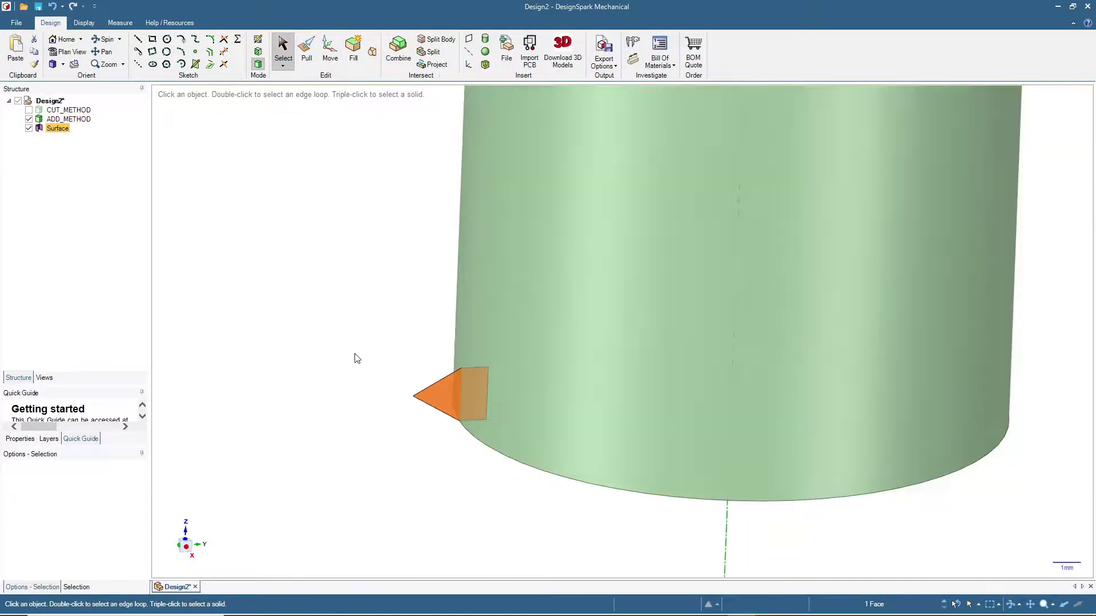
pyautogui.moveTo(355, 357)
pyautogui.mouseDown(button='middle')
pyautogui.moveTo(324, 271)
pyautogui.moveTo(335, 338)
pyautogui.moveTo(366, 360)
pyautogui.mouseUp(button='middle')
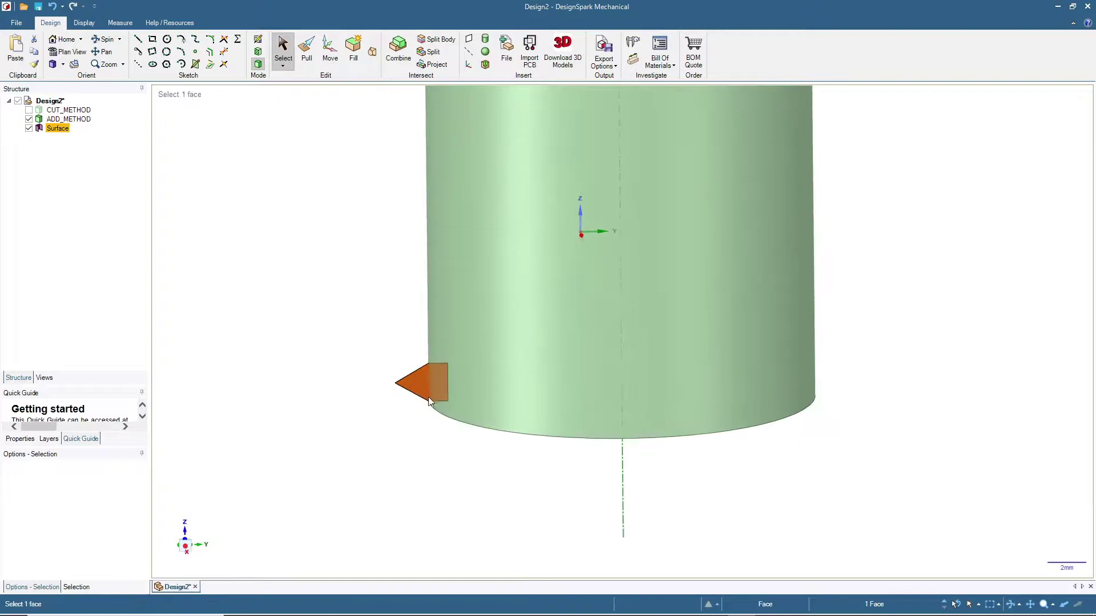
pyautogui.click(418, 382)
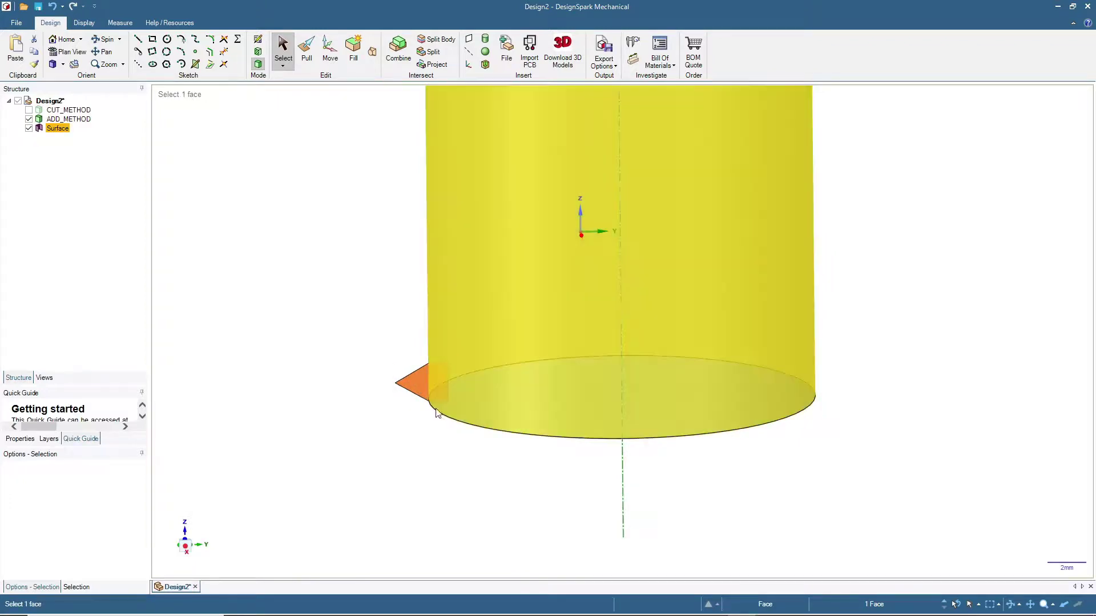
pyautogui.click(320, 299)
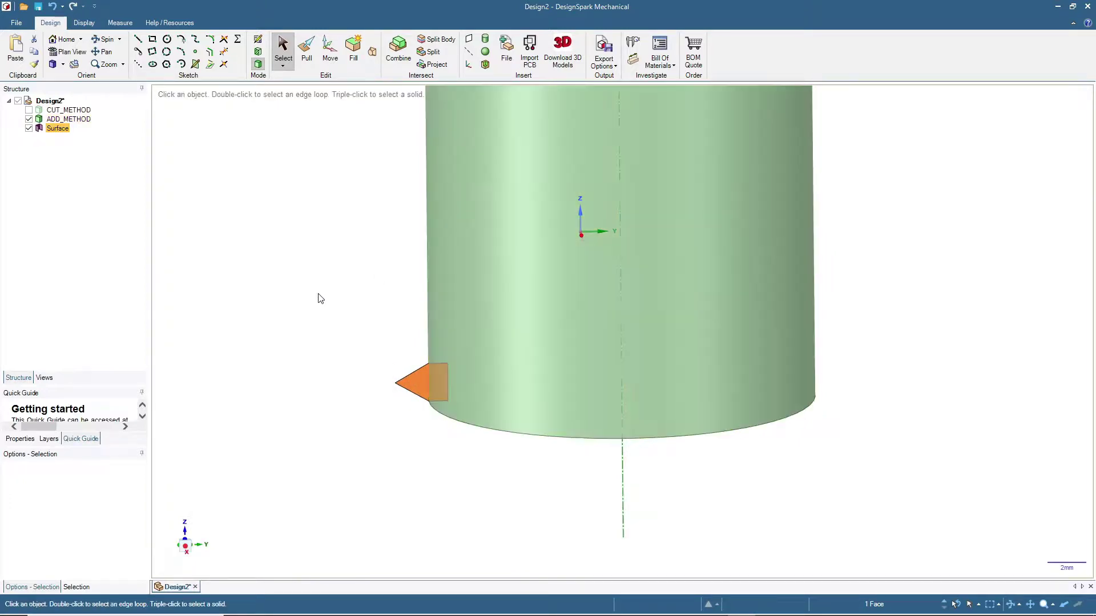
pyautogui.click(305, 52)
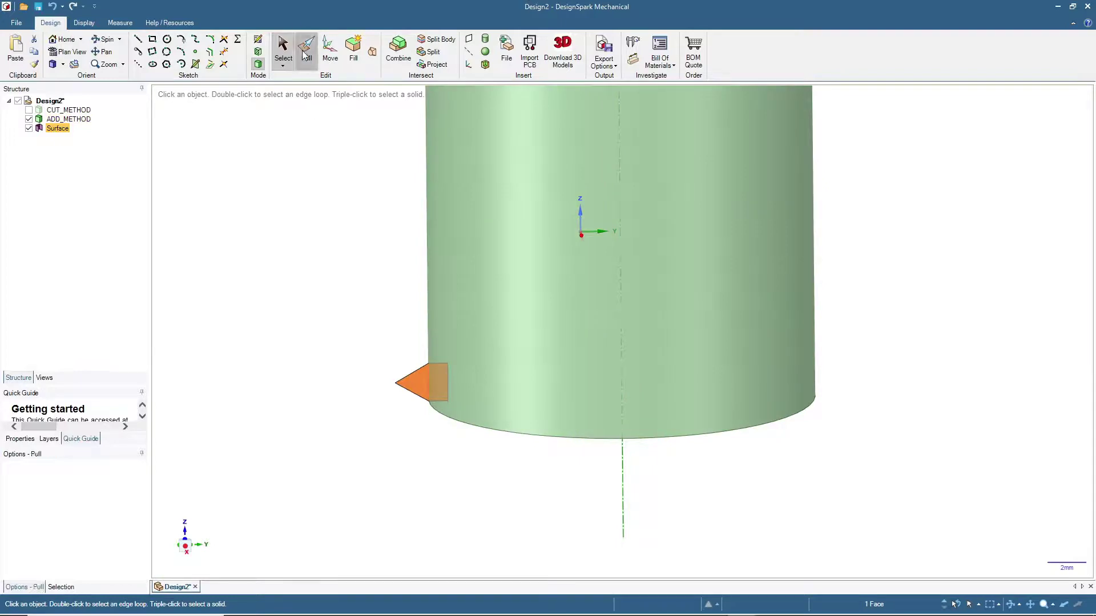
# Revolve the triangle as an added helix about the centre axis, height -40 mm, 2 mm pitch
pyautogui.click(411, 386)
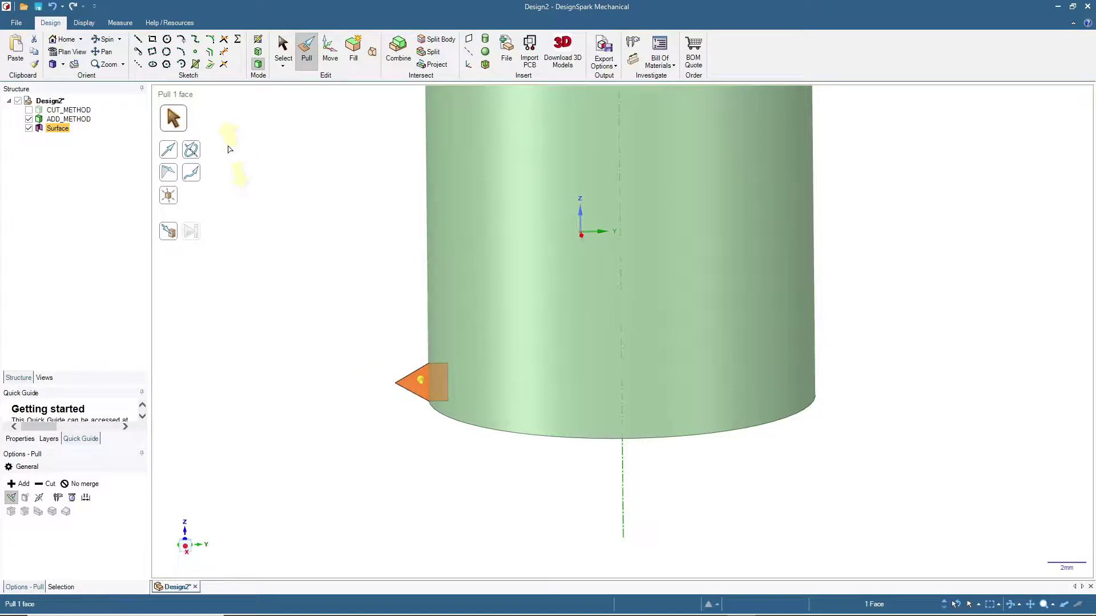
pyautogui.click(194, 153)
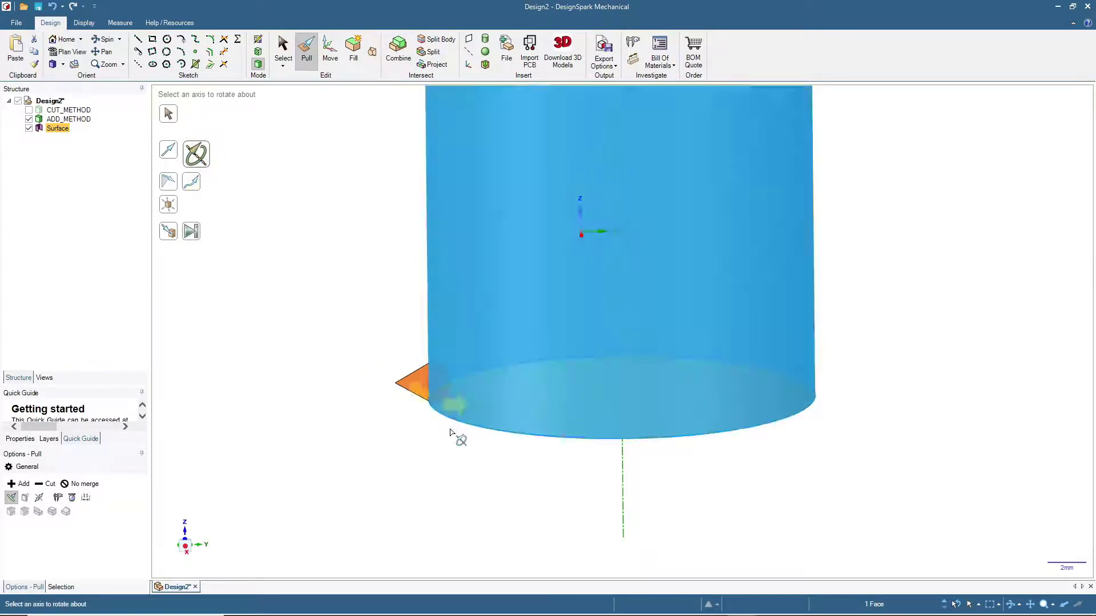
pyautogui.click(622, 480)
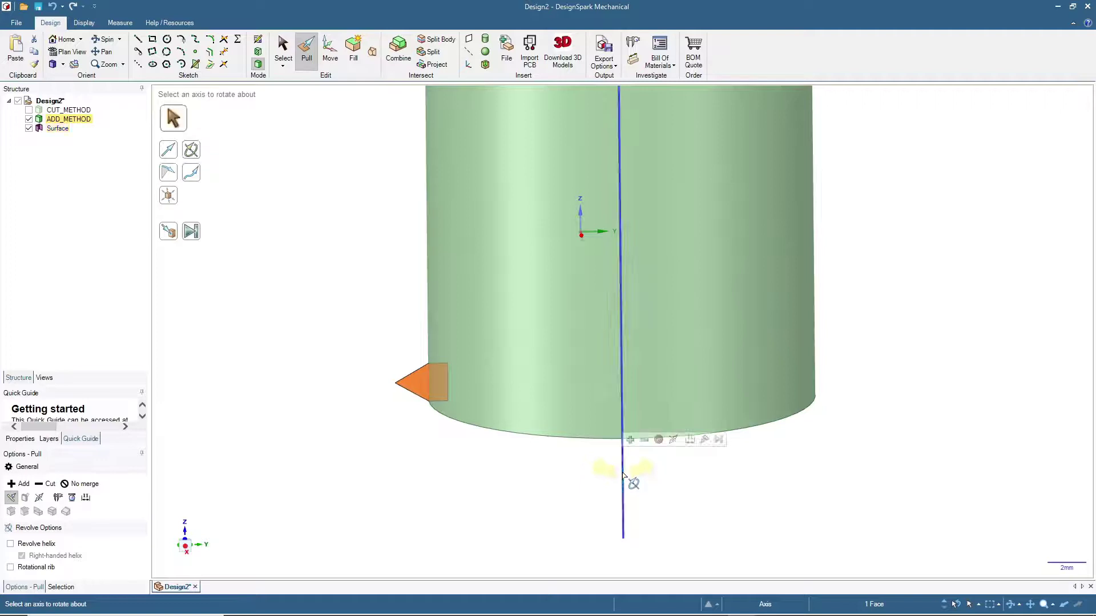
pyautogui.click(11, 545)
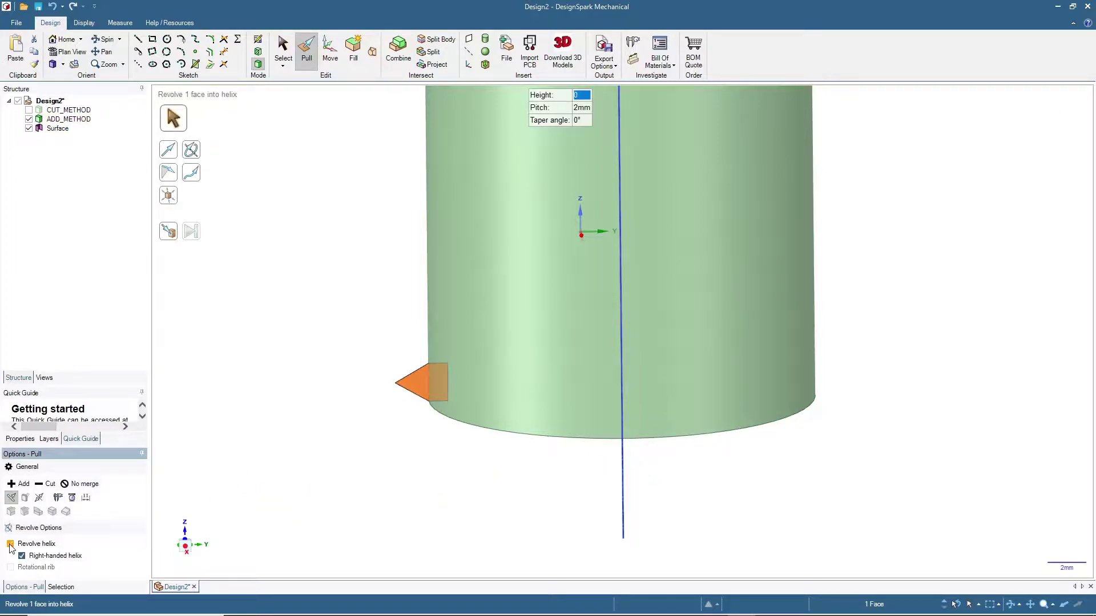
pyautogui.click(17, 485)
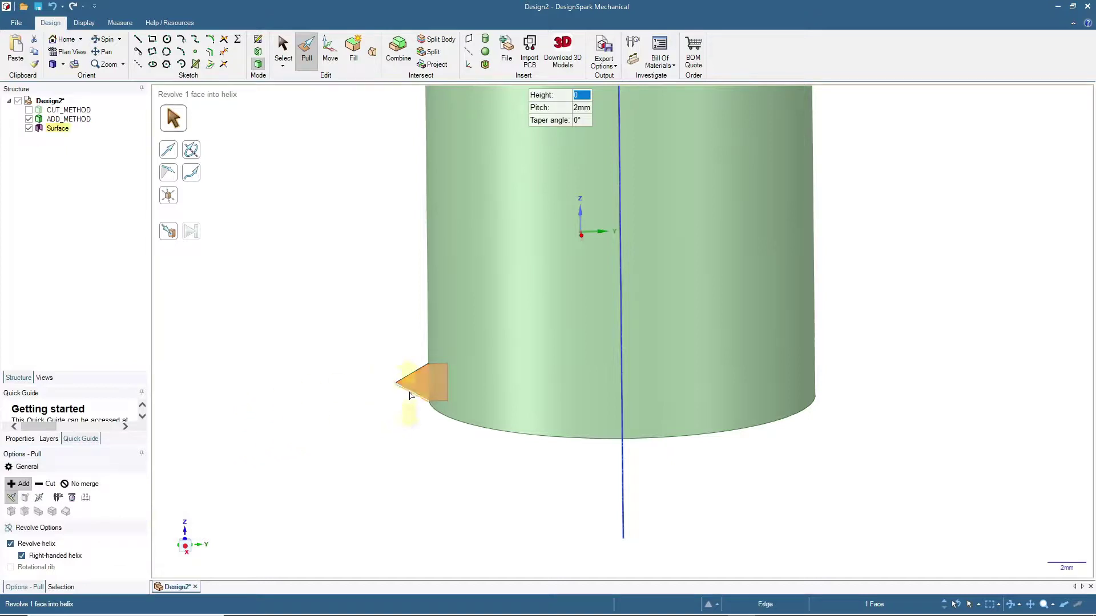
pyautogui.click(502, 171)
pyautogui.moveTo(421, 386); pyautogui.dragTo(399, 183)
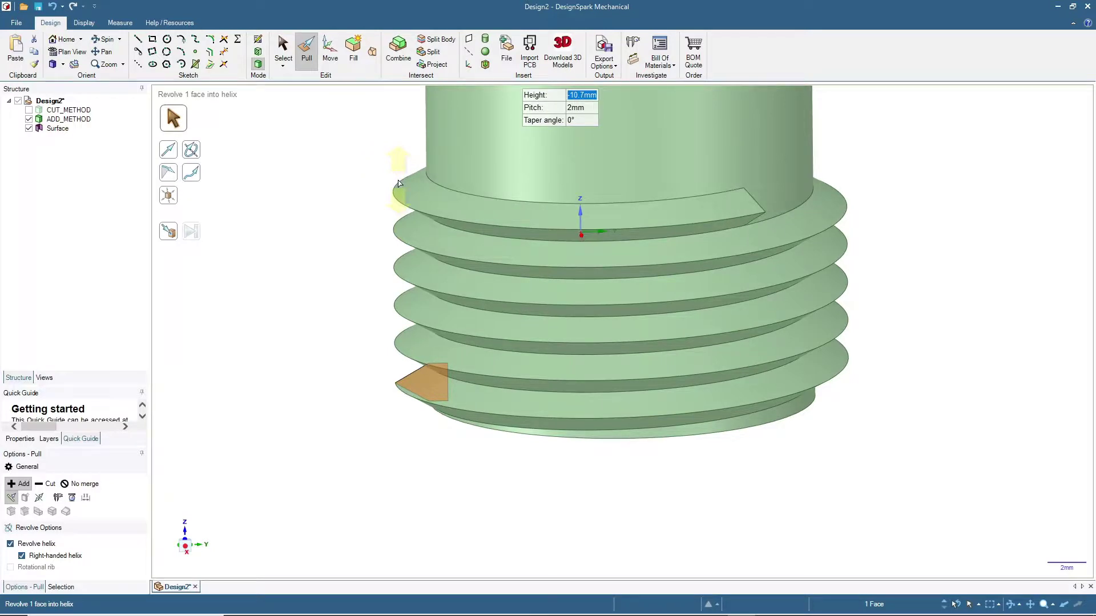
pyautogui.write('-40')
pyautogui.press('Return')
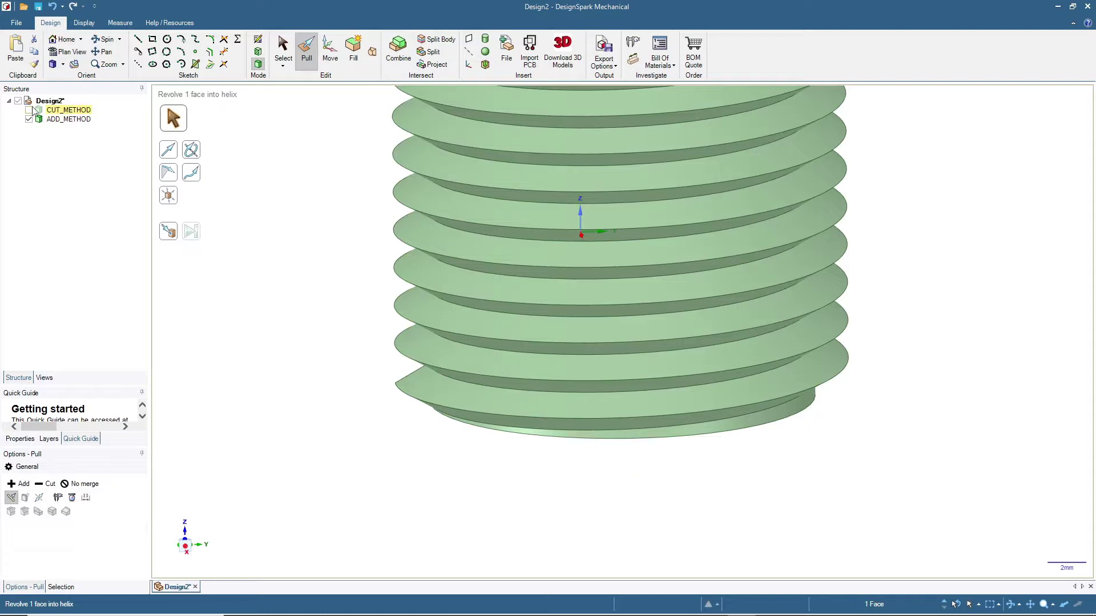
# Return to the home view, orbit around the threaded bolt and zoom toward the thread's bottom end
pyautogui.click(65, 40)
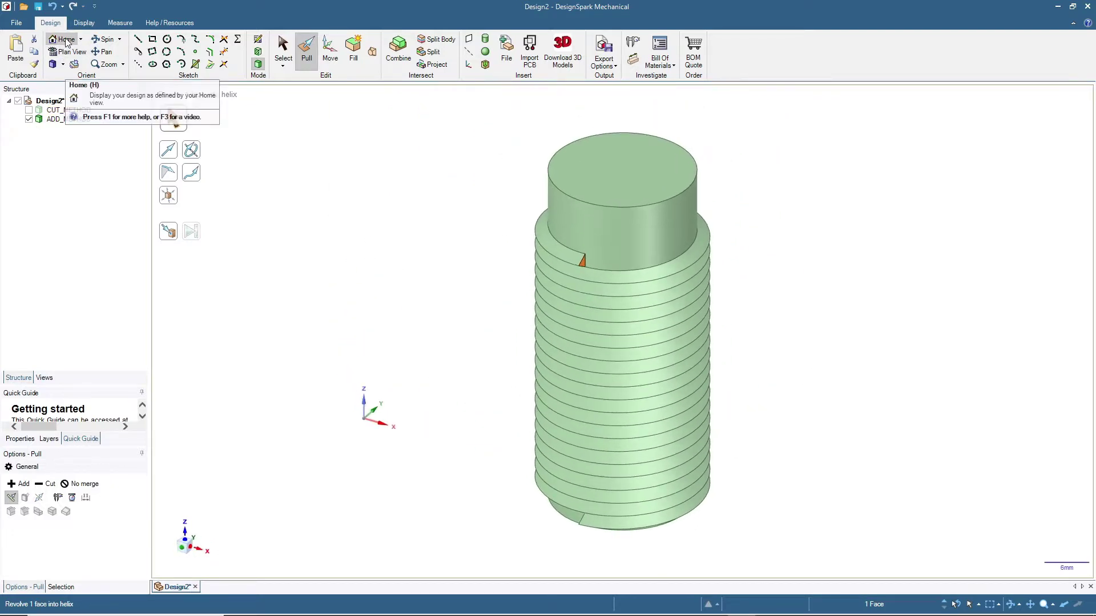
pyautogui.click(283, 50)
pyautogui.moveTo(383, 370)
pyautogui.mouseDown(button='middle')
pyautogui.moveTo(340, 294)
pyautogui.moveTo(431, 310)
pyautogui.mouseUp(button='middle')
pyautogui.moveTo(371, 331); pyautogui.dragTo(700, 558, button='middle')
pyautogui.scroll(5, 592, 539)
# Round the thread's starting edge at the bolt base to 0.4 mm, discarding a trial chamfer
pyautogui.scroll(3, 592, 539)
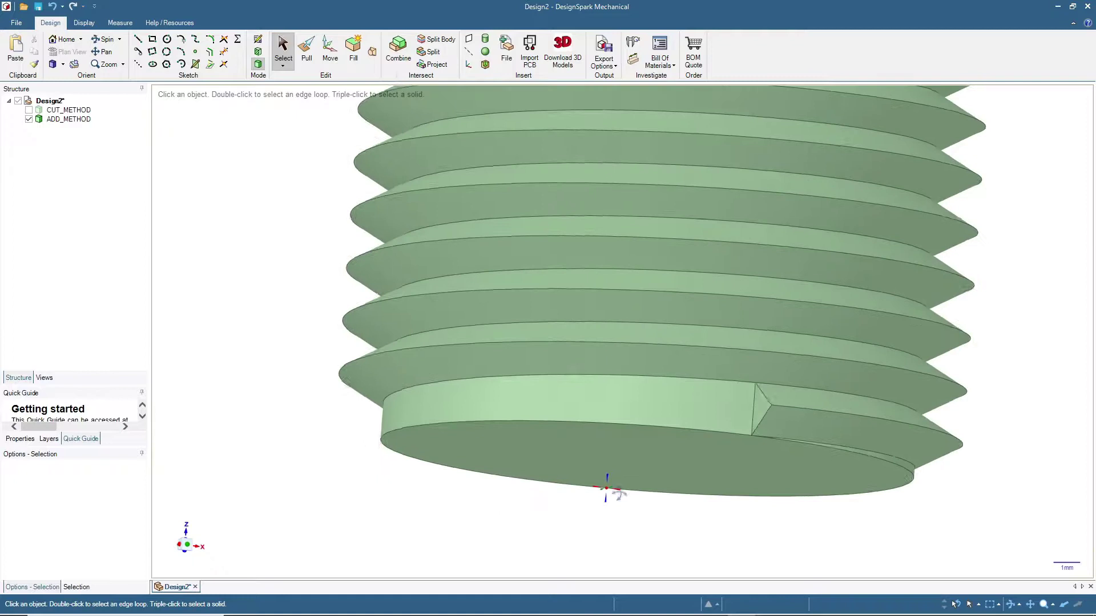
pyautogui.click(860, 387)
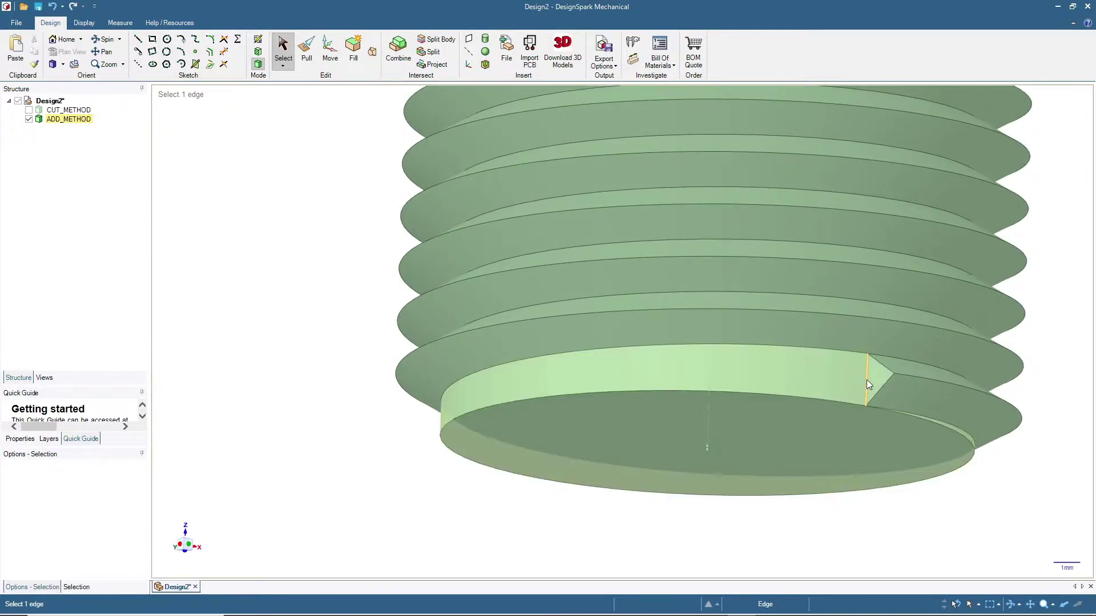
pyautogui.click(867, 378)
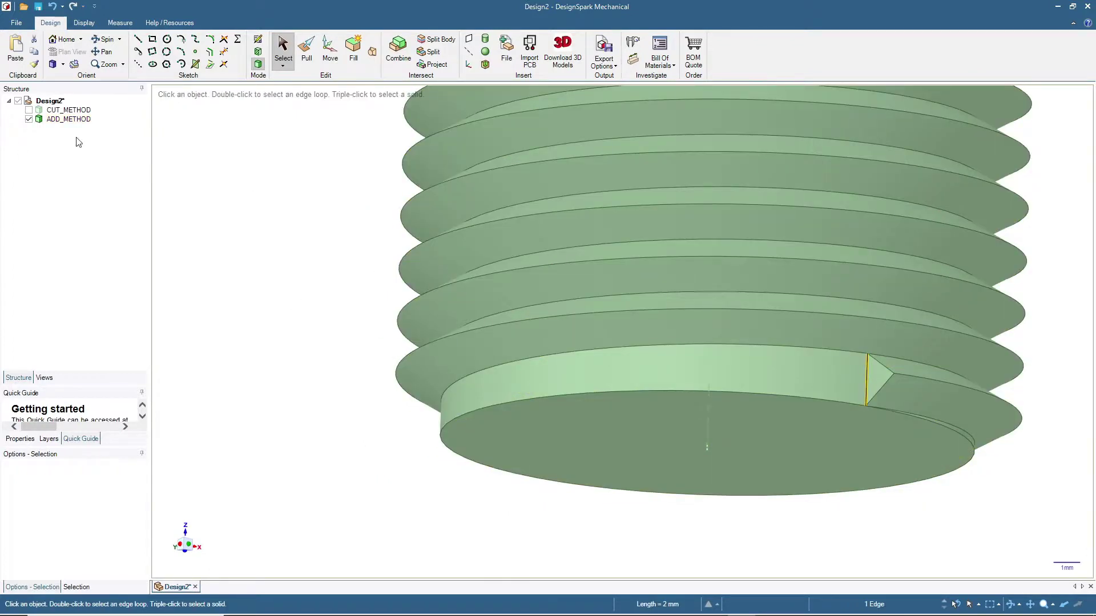
pyautogui.click(307, 49)
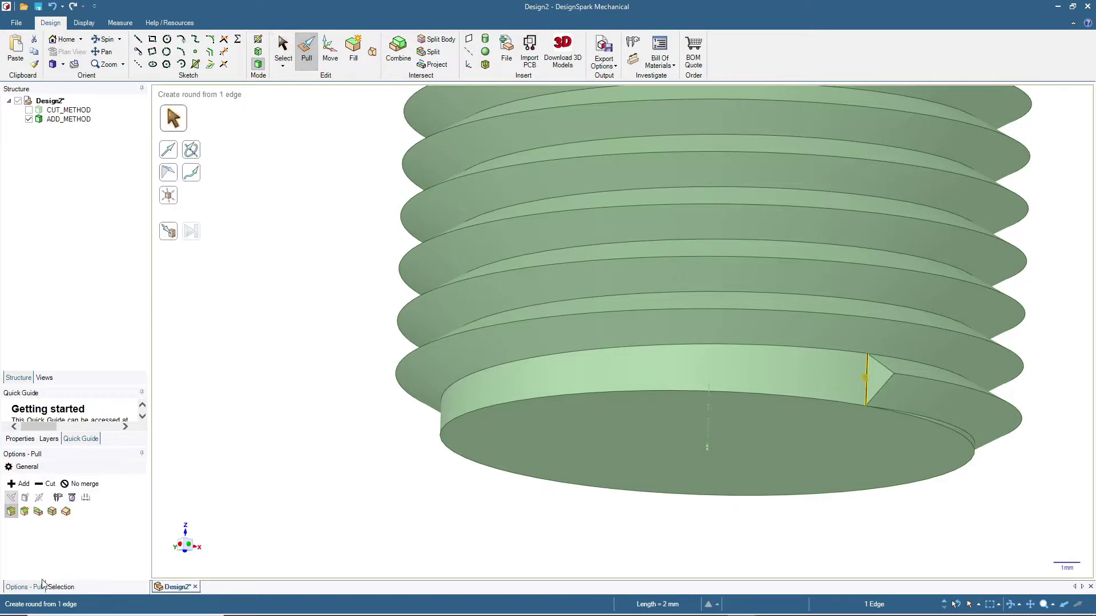
pyautogui.click(24, 511)
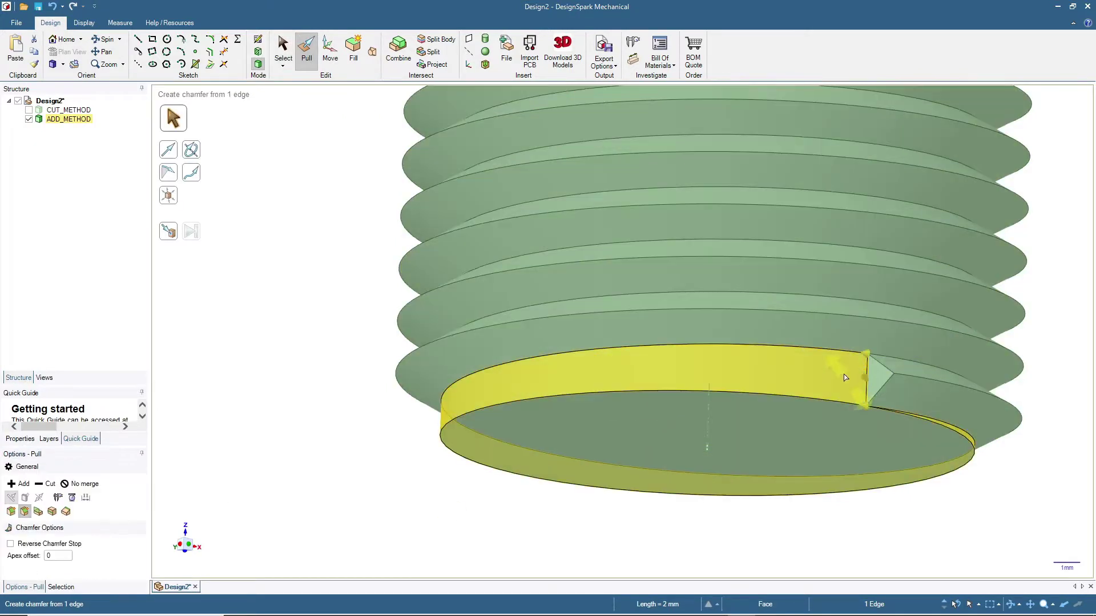
pyautogui.moveTo(848, 350); pyautogui.dragTo(868, 354)
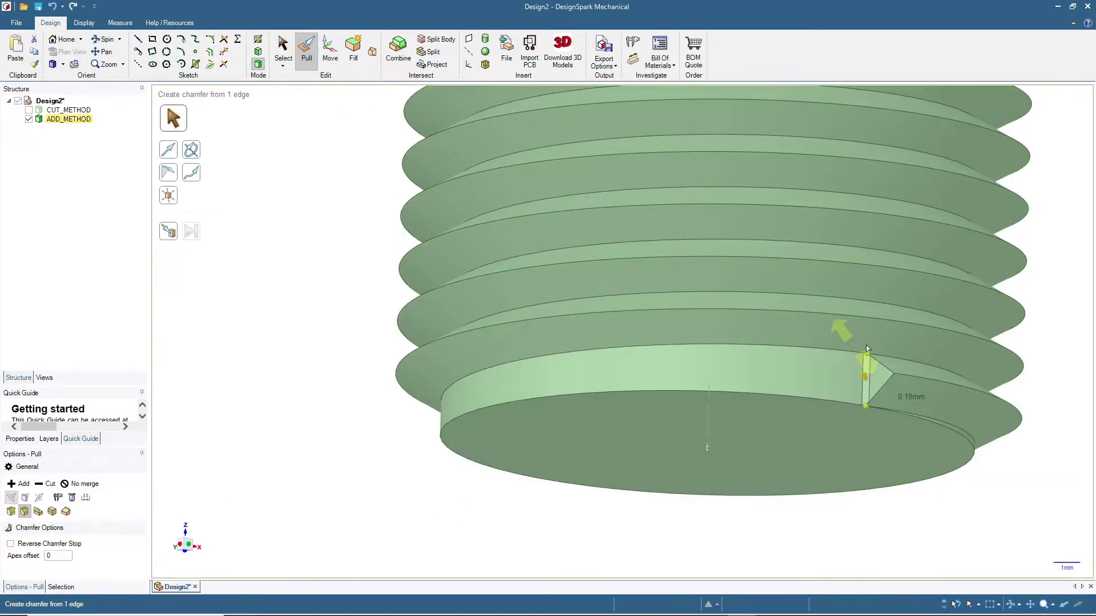
pyautogui.press('Escape')
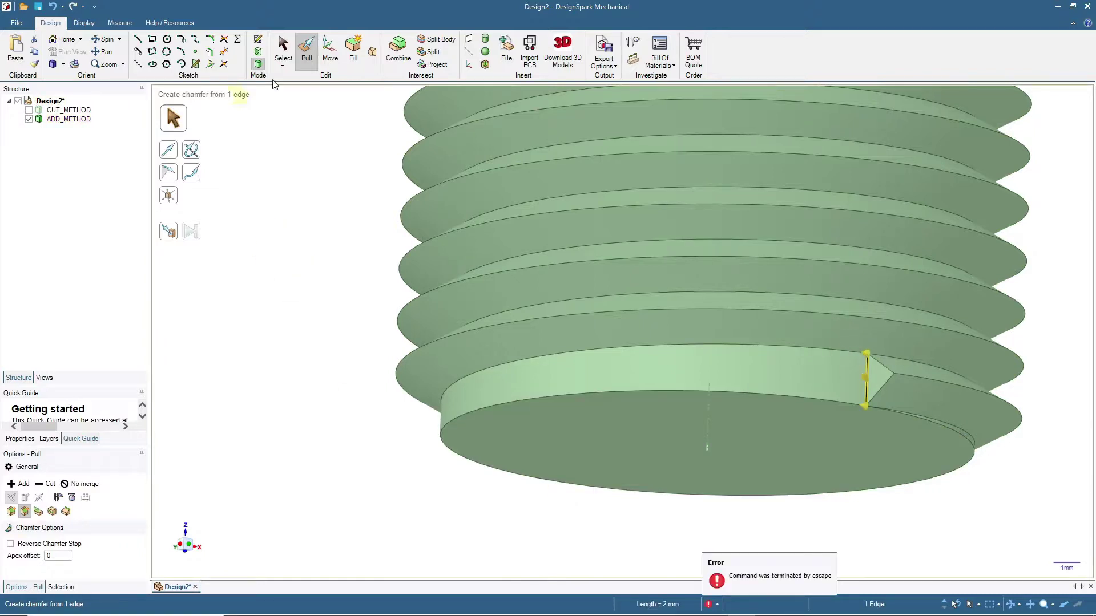
pyautogui.click(10, 512)
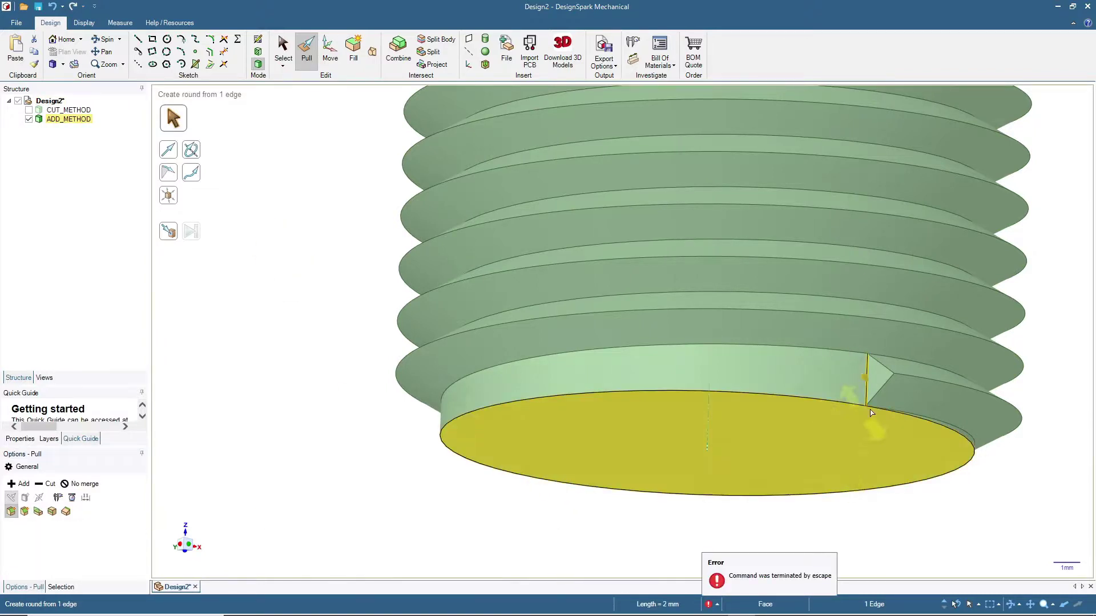
pyautogui.moveTo(862, 378); pyautogui.dragTo(862, 380)
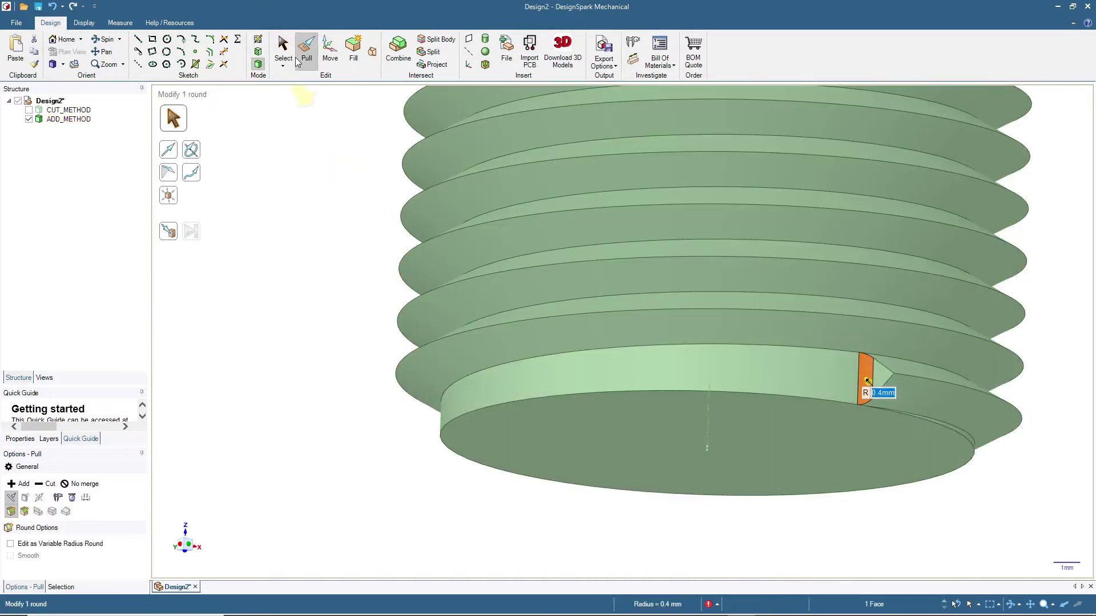
pyautogui.click(283, 50)
pyautogui.click(63, 39)
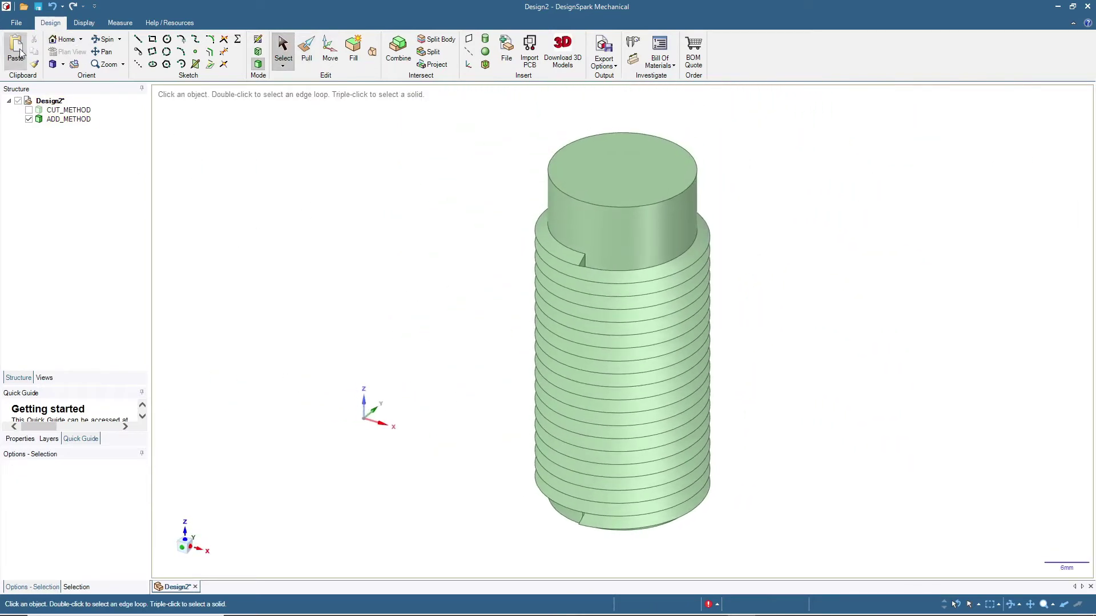
# Make CUT_METHOD visible again and fit both threaded rods in the view
pyautogui.click(28, 109)
pyautogui.click(59, 43)
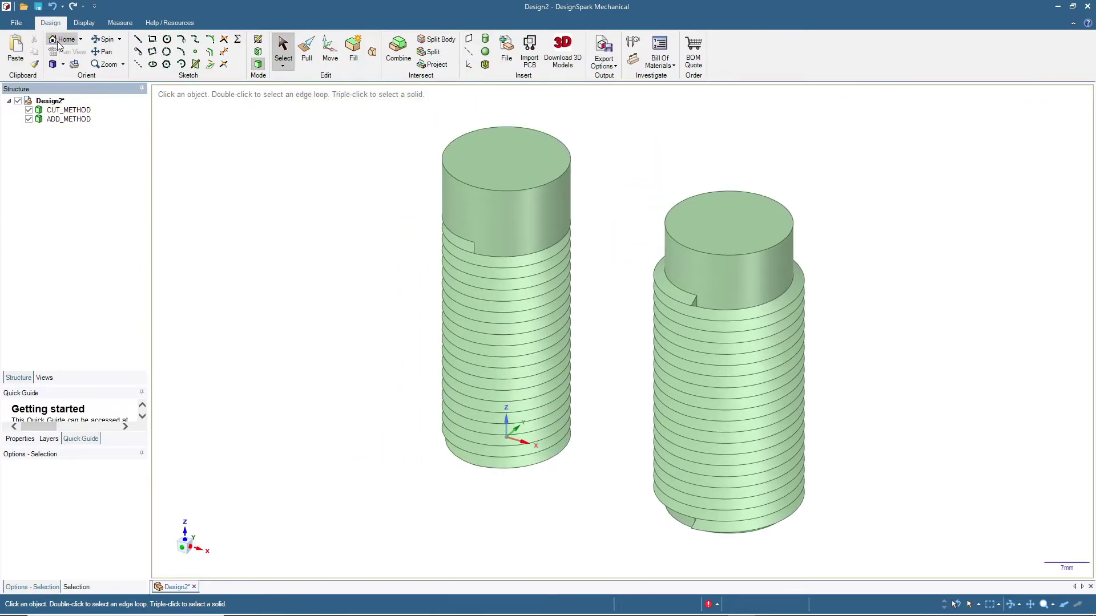